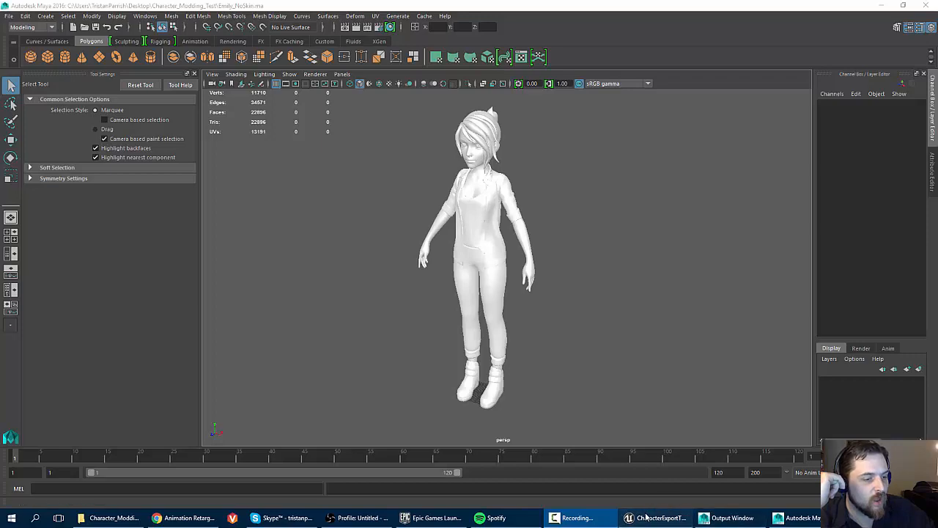
# Switch to the CharacterExportTest project in Unreal Editor and select the ThirdPersonCharacter mannequin in the level
pyautogui.click(640, 517)
pyautogui.moveTo(369, 242); pyautogui.dragTo(410, 154)
pyautogui.press('w')
pyautogui.moveTo(453, 198); pyautogui.dragTo(453, 198, button='right')
pyautogui.moveTo(337, 234)
pyautogui.mouseDown(button='right')
pyautogui.moveTo(308, 233)
pyautogui.moveTo(346, 230)
pyautogui.mouseUp(button='right')
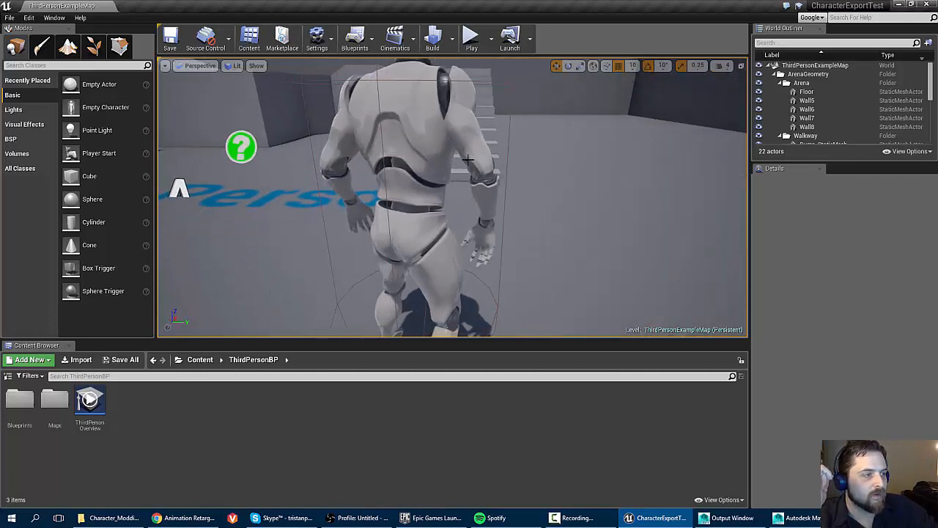
pyautogui.moveTo(468, 159)
pyautogui.mouseDown(button='right')
pyautogui.moveTo(418, 154)
pyautogui.moveTo(473, 125)
pyautogui.moveTo(482, 157)
pyautogui.mouseUp(button='right')
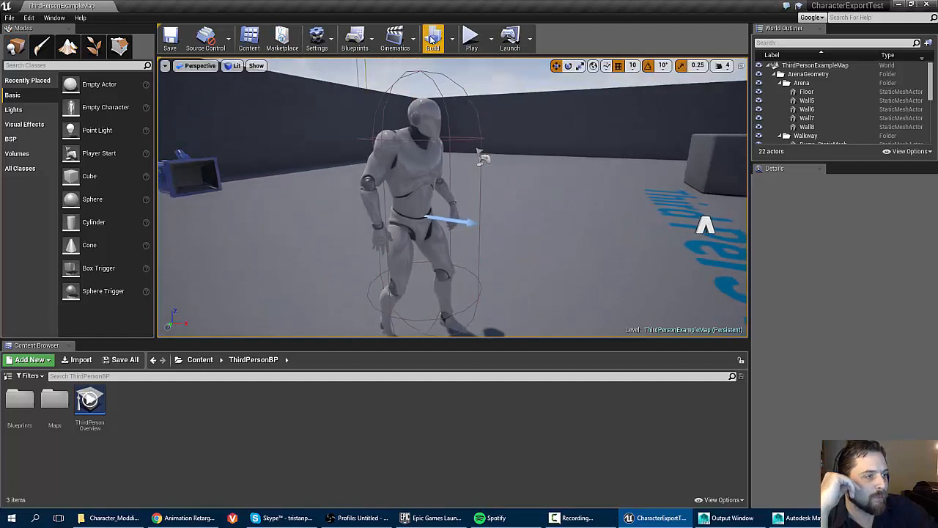
pyautogui.click(423, 111)
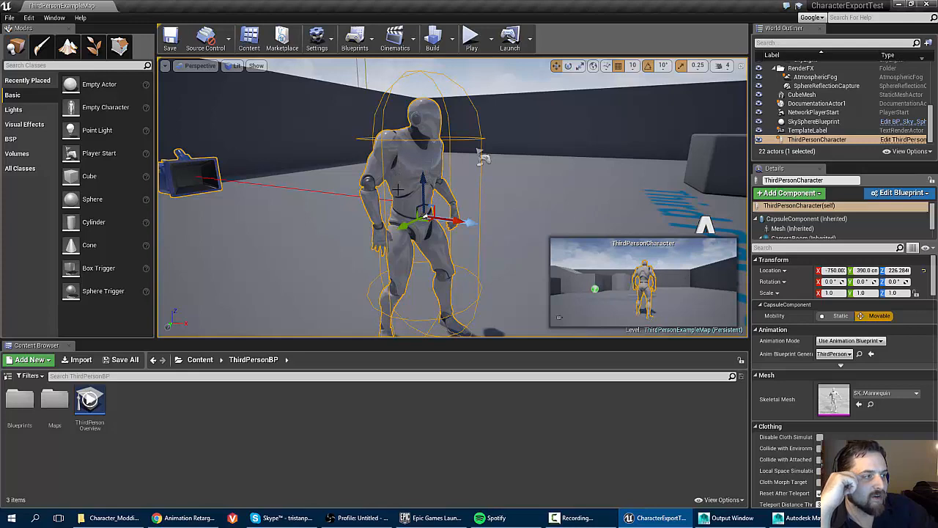
# Play the level, run the mannequin up the stairs and around the arena to check its animations, and stop playing
pyautogui.click(467, 37)
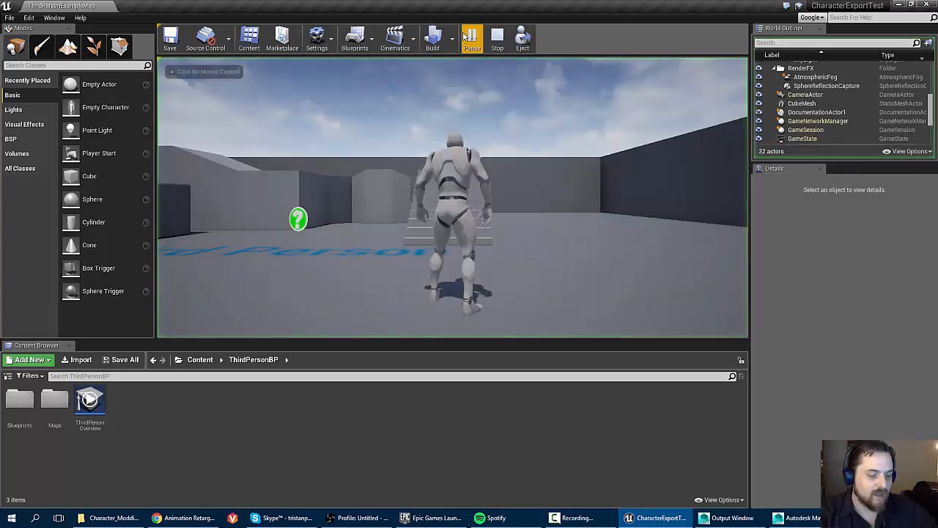
pyautogui.click(454, 190)
pyautogui.press('w')
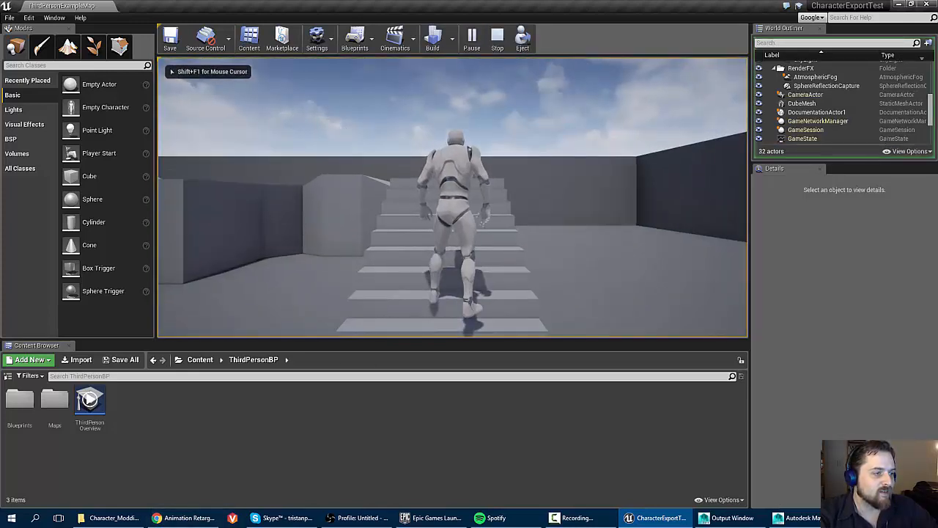
pyautogui.press('w')
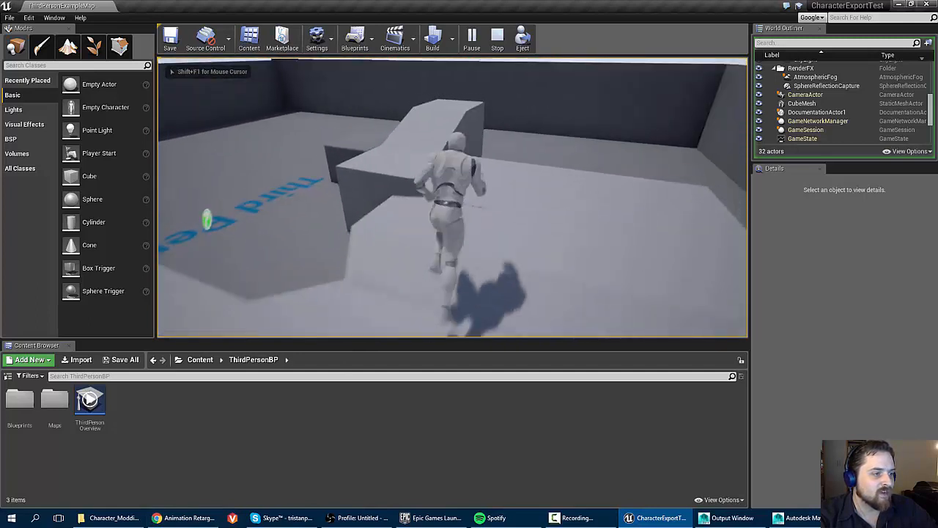
pyautogui.press('w')
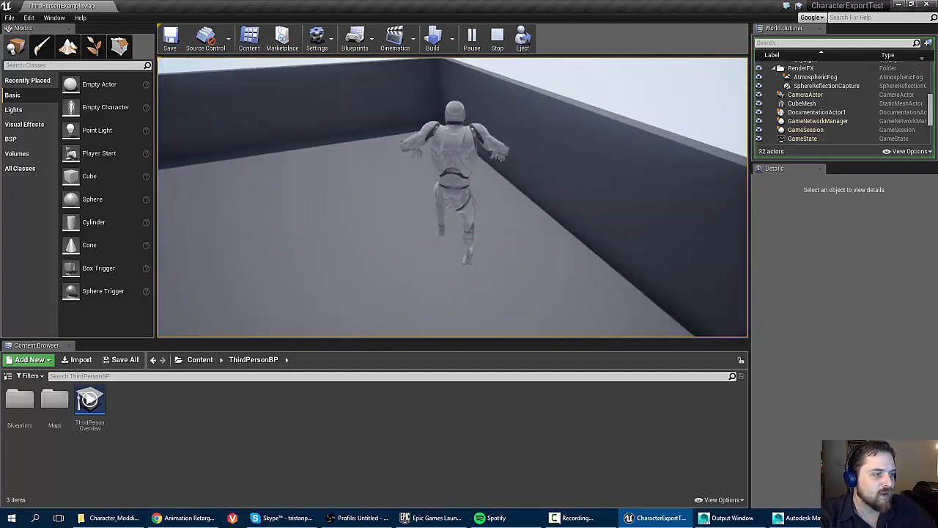
pyautogui.press('w')
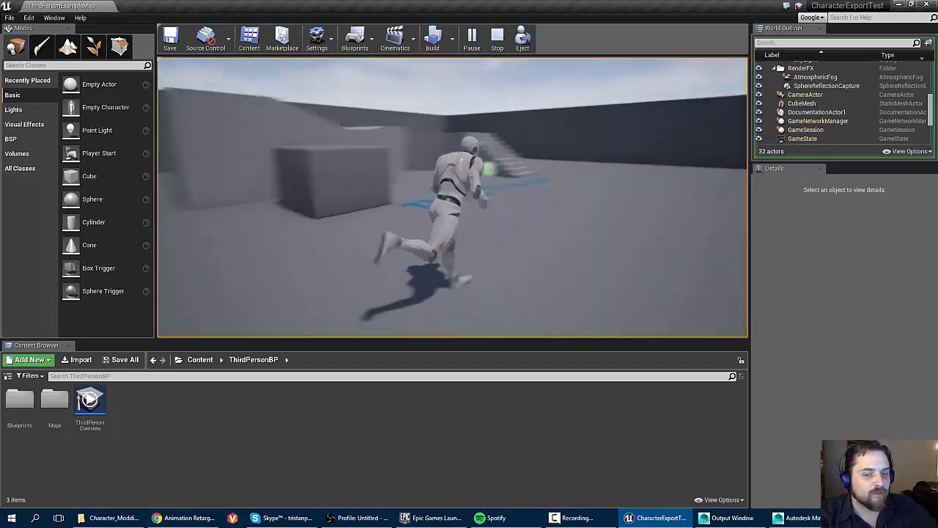
pyautogui.press('w')
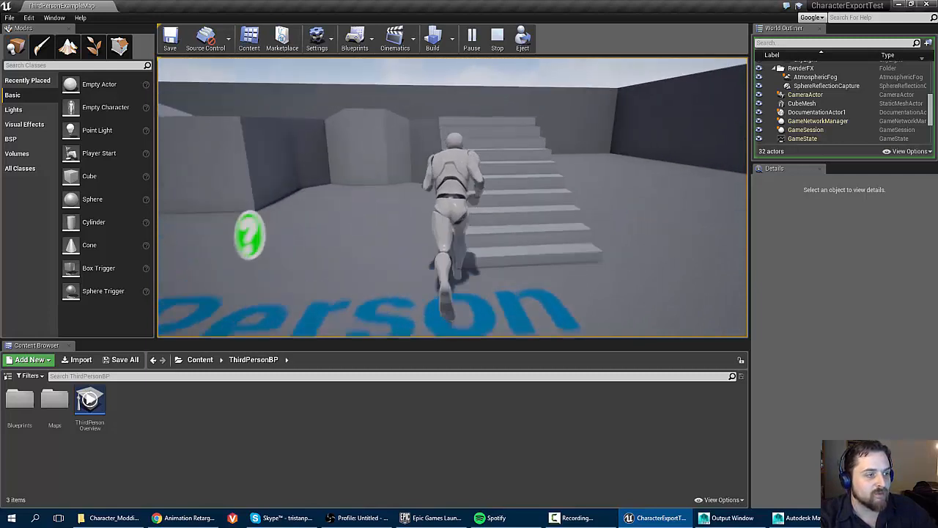
pyautogui.press('w')
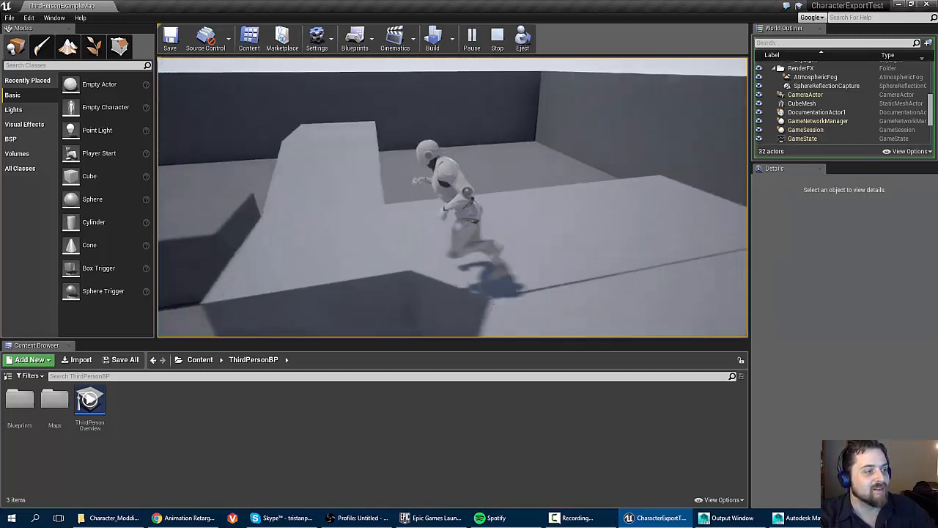
pyautogui.press('w')
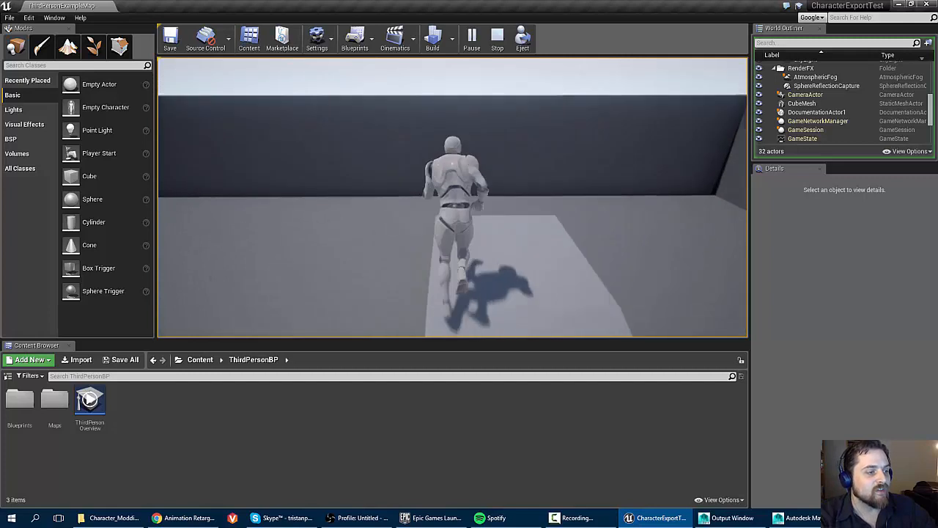
pyautogui.press('w')
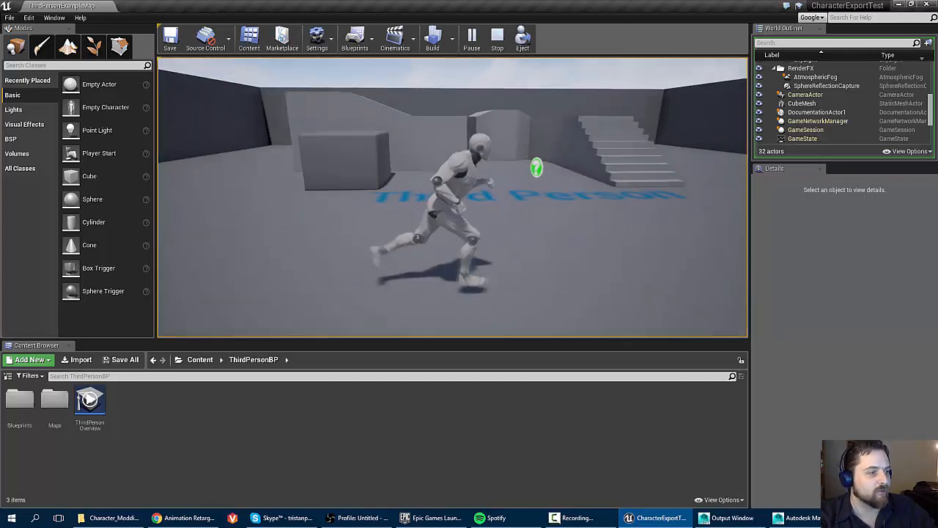
pyautogui.press('w')
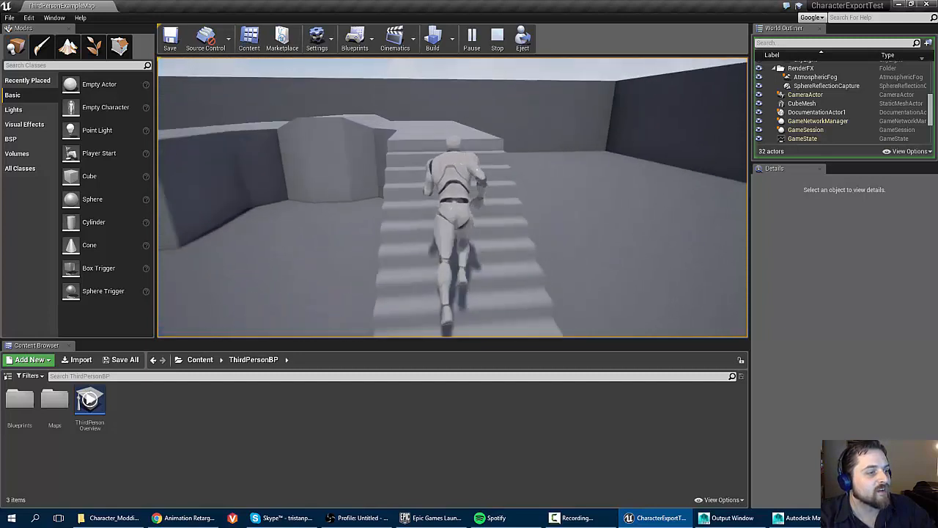
pyautogui.press('w')
pyautogui.press('a')
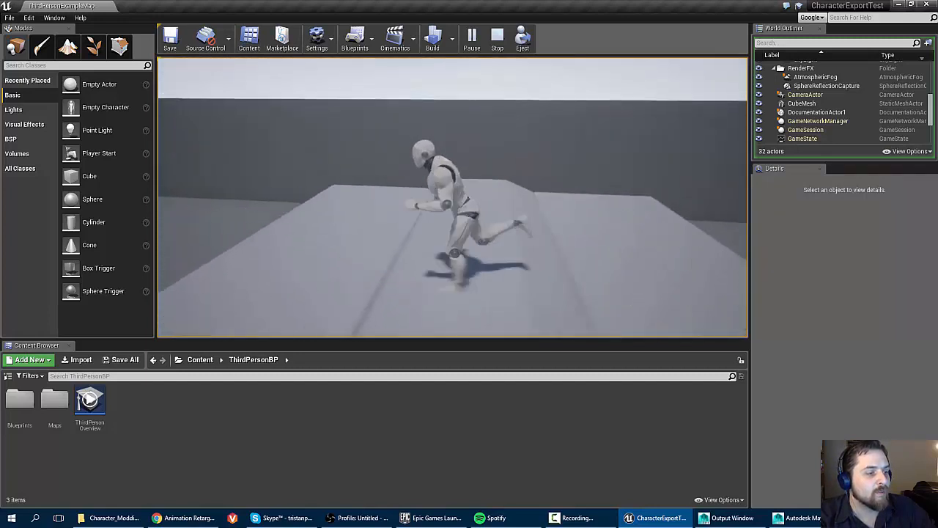
pyautogui.press('s')
pyautogui.press('a')
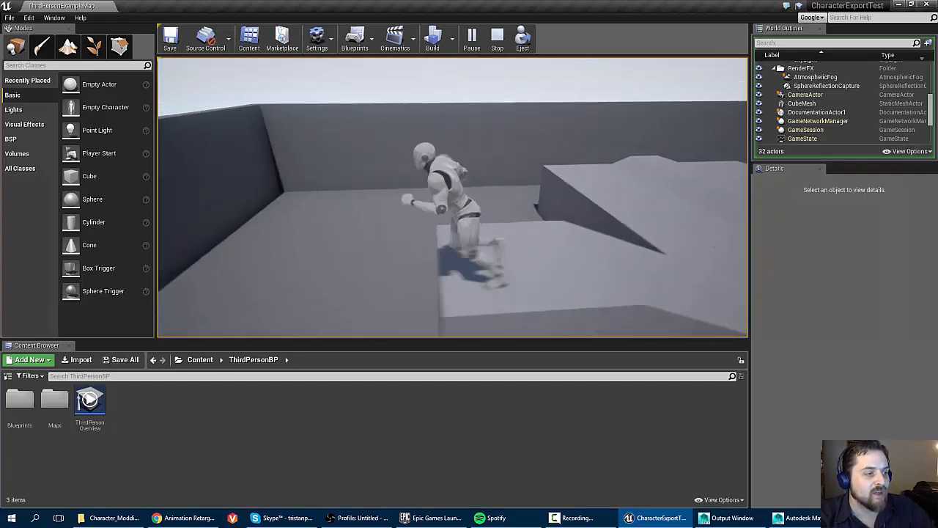
pyautogui.press('s')
pyautogui.press('d')
pyautogui.press('w')
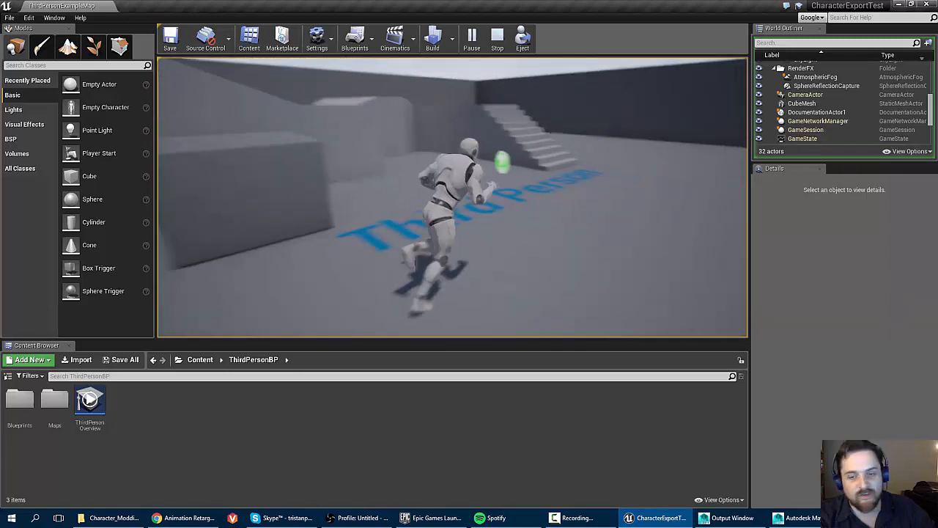
pyautogui.press('w')
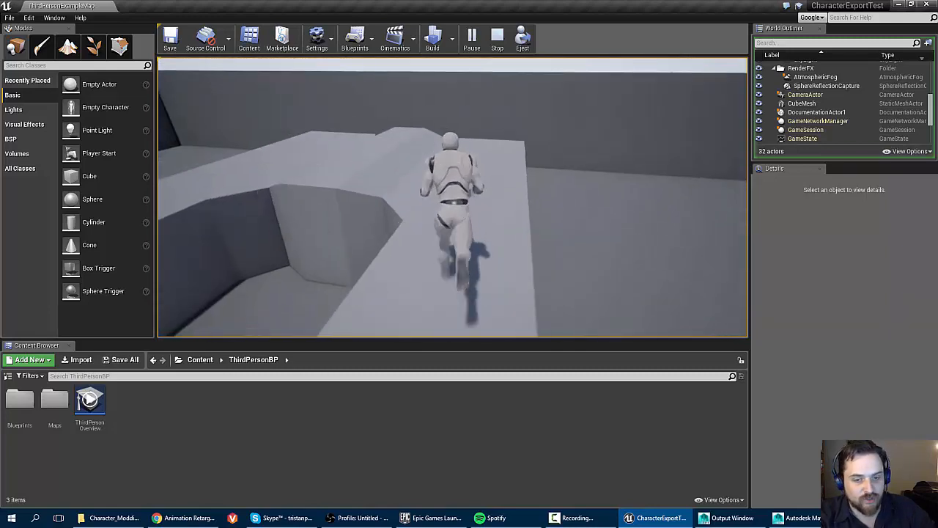
pyautogui.press('w')
pyautogui.press('d')
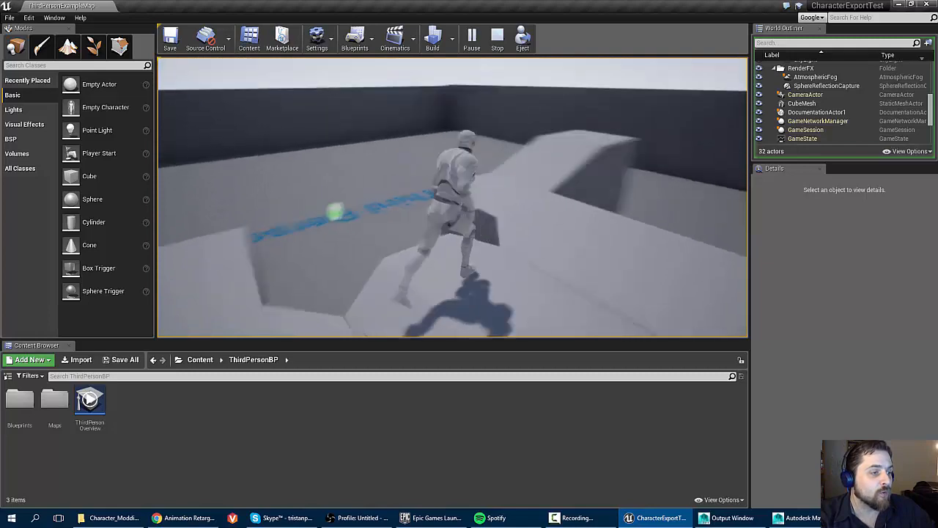
pyautogui.press('w')
pyautogui.press('s')
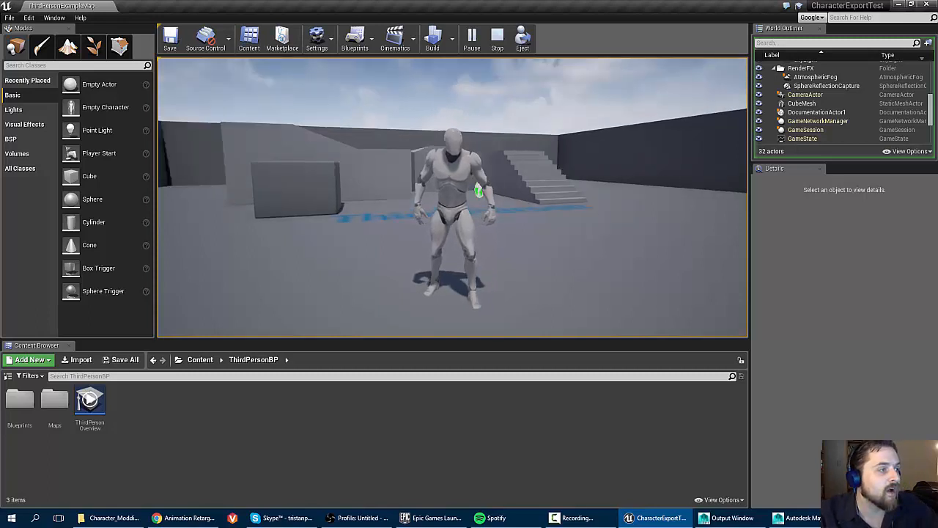
pyautogui.press('super')
pyautogui.click(496, 40)
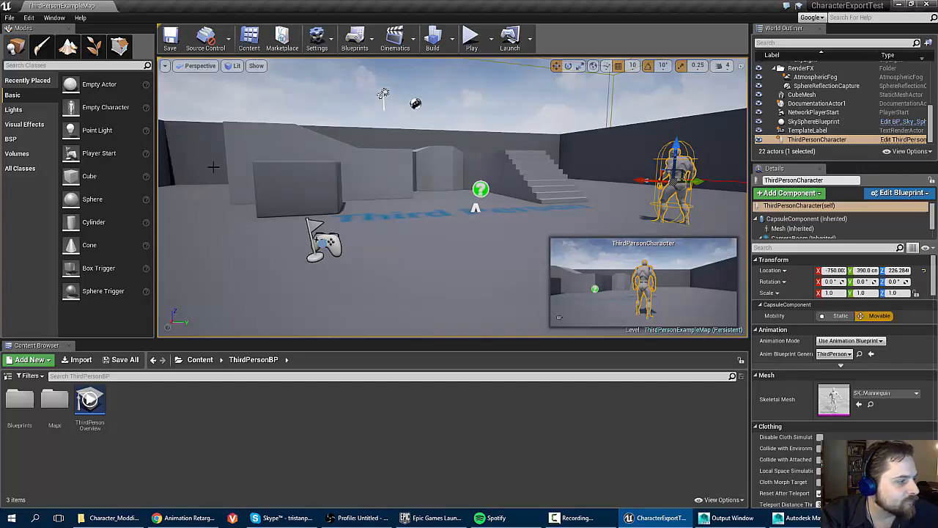
# Open the SK_Mannequin skeletal mesh from the Mannequin/Character/Mesh content folder and reposition its editor window over the level editor
pyautogui.doubleClick(12, 403)
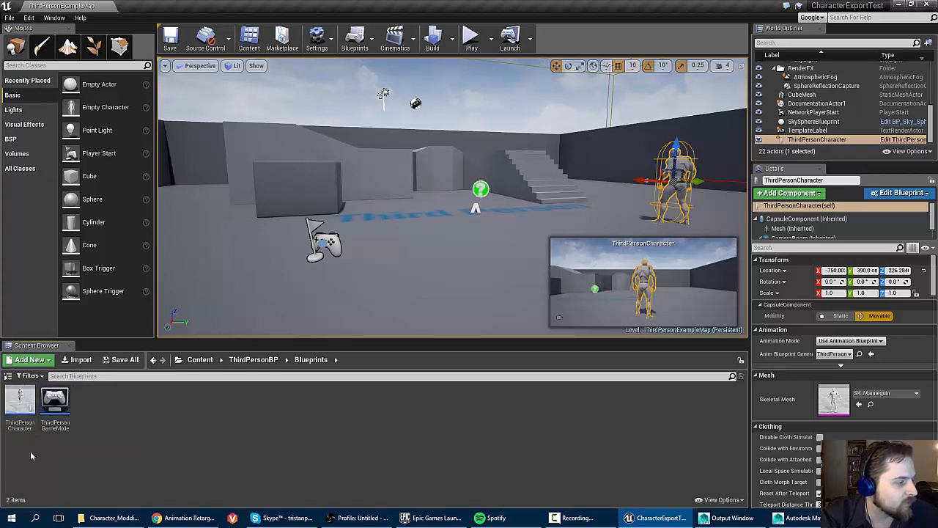
pyautogui.click(7, 377)
pyautogui.click(36, 404)
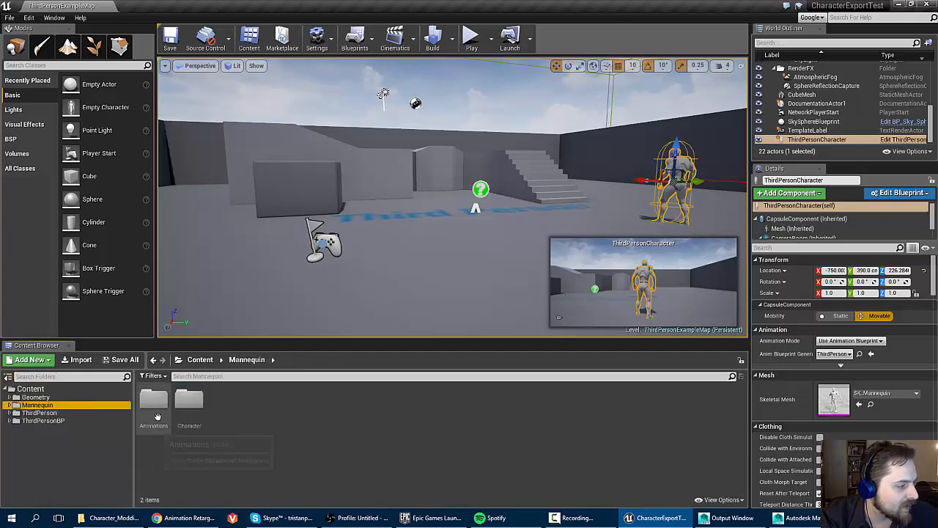
pyautogui.doubleClick(189, 400)
pyautogui.click(195, 405)
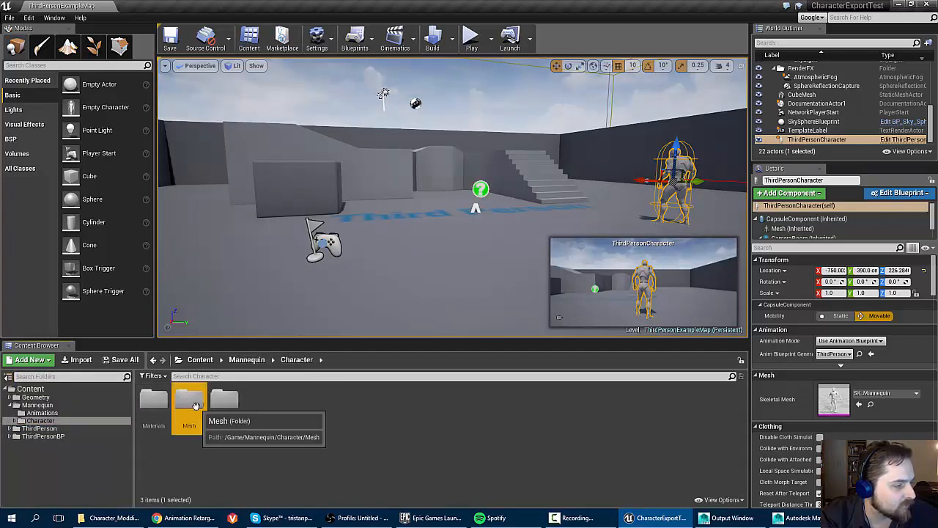
pyautogui.doubleClick(196, 406)
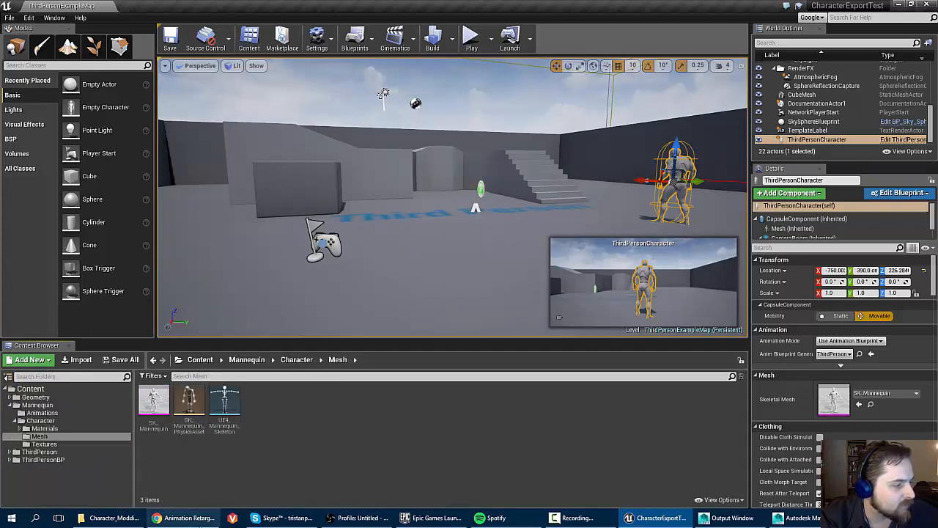
pyautogui.doubleClick(154, 399)
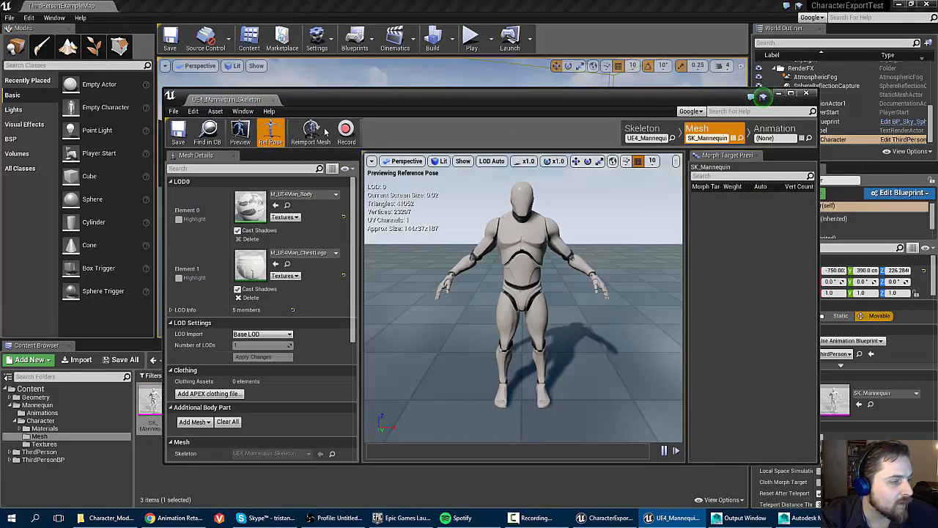
pyautogui.moveTo(476, 99); pyautogui.dragTo(527, 59)
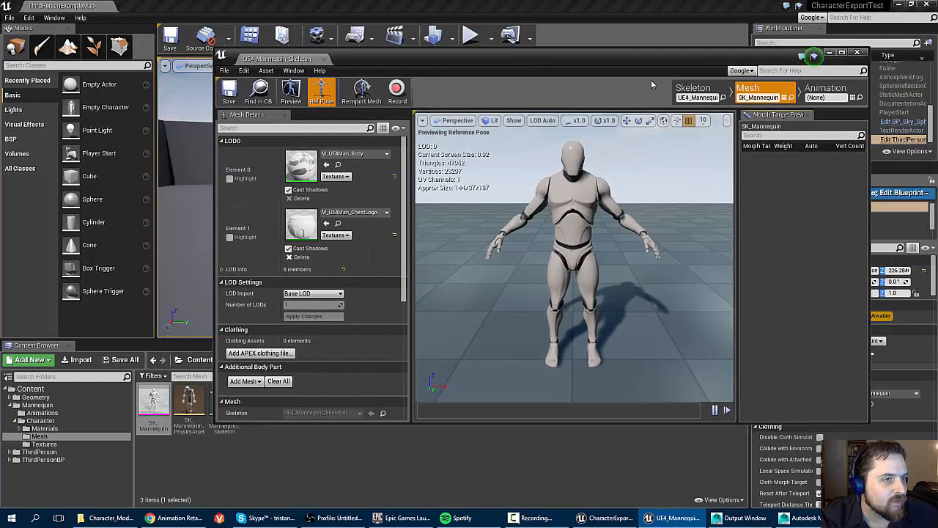
# Show the mannequin's skeleton tree and examine the character's reference pose from several angles
pyautogui.click(694, 90)
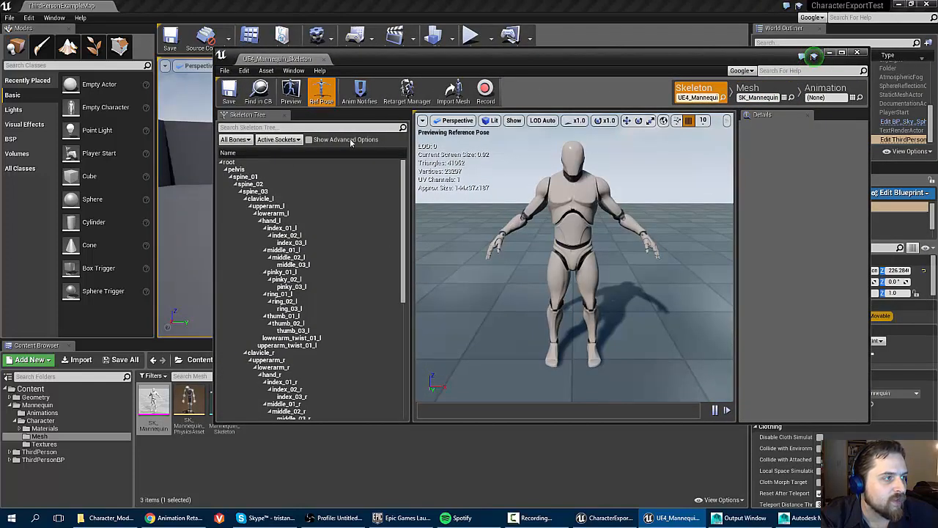
pyautogui.moveTo(465, 236); pyautogui.dragTo(587, 241, button='right')
pyautogui.press('d')
pyautogui.press('s')
pyautogui.press('a')
pyautogui.keyDown('alt'); pyautogui.moveTo(576, 279); pyautogui.dragTo(520, 252); pyautogui.keyUp('alt')
pyautogui.moveTo(521, 253)
pyautogui.keyDown('alt'); pyautogui.mouseDown(button='right')
pyautogui.moveTo(483, 253)
pyautogui.moveTo(537, 253)
pyautogui.mouseUp(button='right'); pyautogui.keyUp('alt')
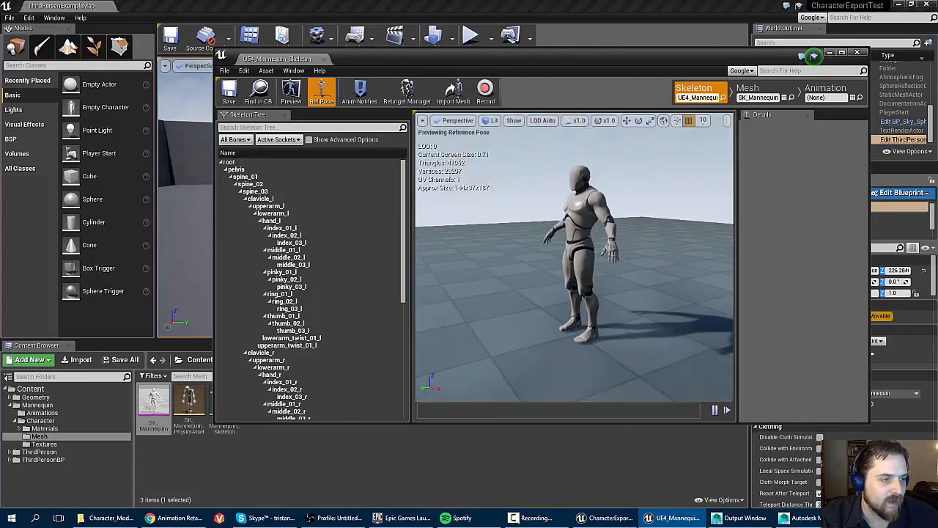
pyautogui.keyDown('alt'); pyautogui.moveTo(537, 252); pyautogui.dragTo(638, 238); pyautogui.keyUp('alt')
pyautogui.moveTo(637, 238)
pyautogui.mouseDown(button='right')
pyautogui.moveTo(637, 201)
pyautogui.moveTo(604, 201)
pyautogui.moveTo(619, 239)
pyautogui.mouseUp(button='right')
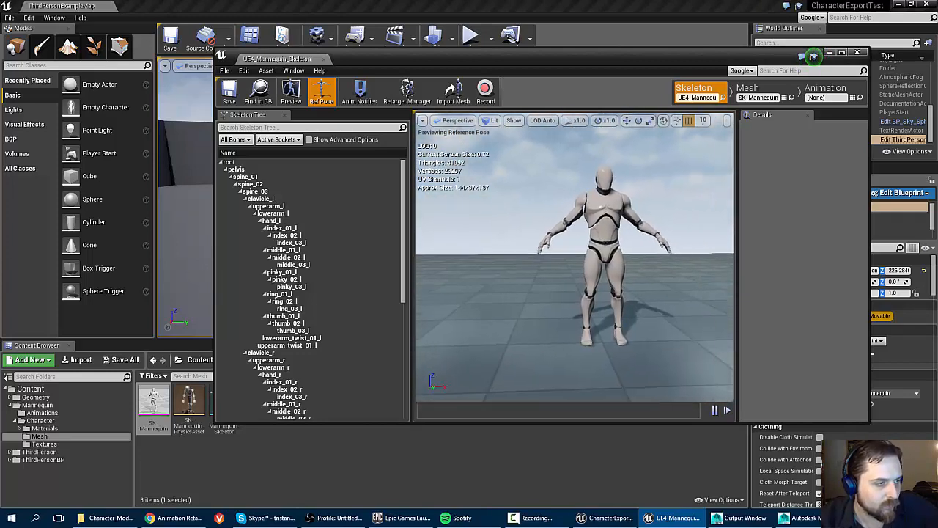
pyautogui.moveTo(436, 240); pyautogui.dragTo(442, 240, button='right')
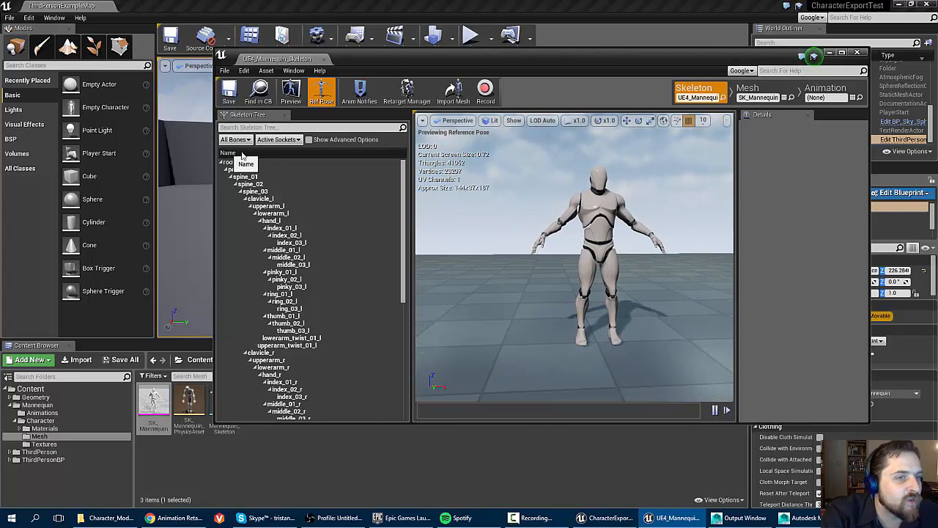
# View the mannequin's mesh and animation modes, and return to the skeleton mode
pyautogui.click(746, 89)
pyautogui.click(844, 98)
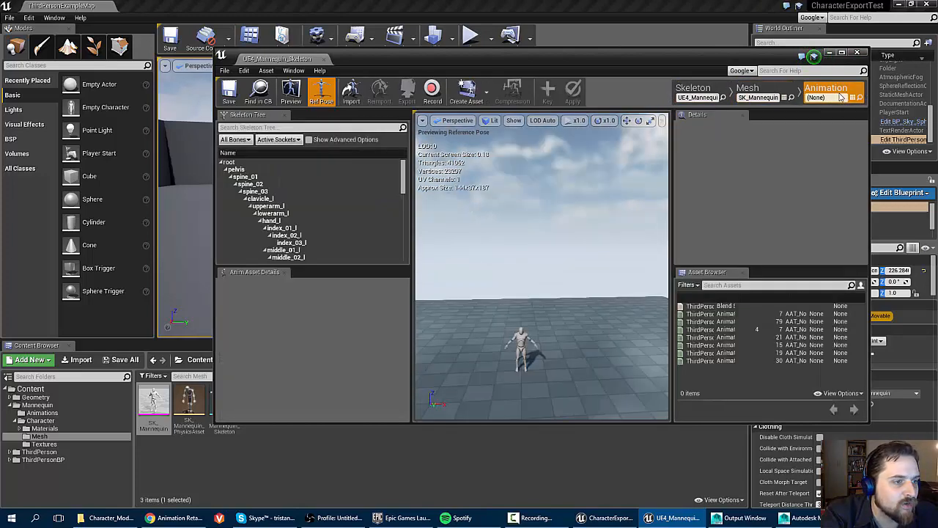
pyautogui.click(709, 89)
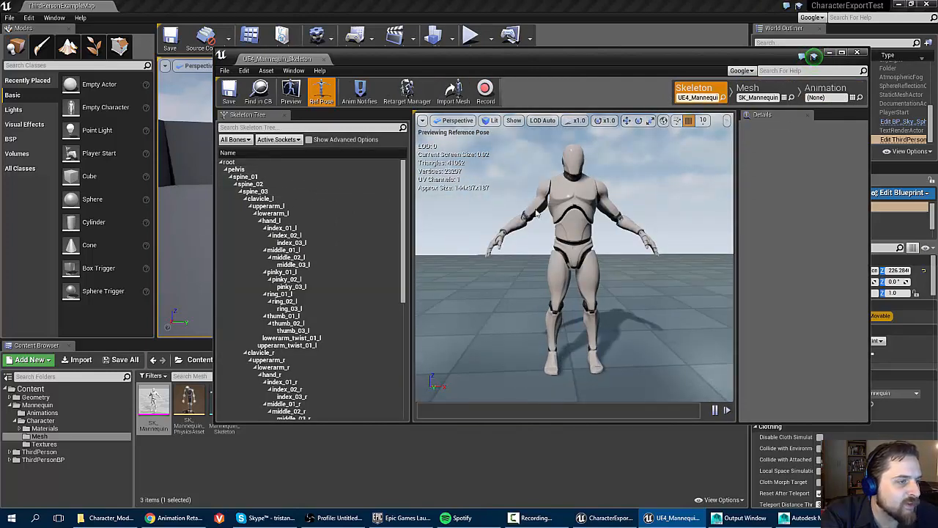
# Try rotating the pelvis bone by about 20 degrees to test the skeleton, and undo the rotation
pyautogui.click(236, 169)
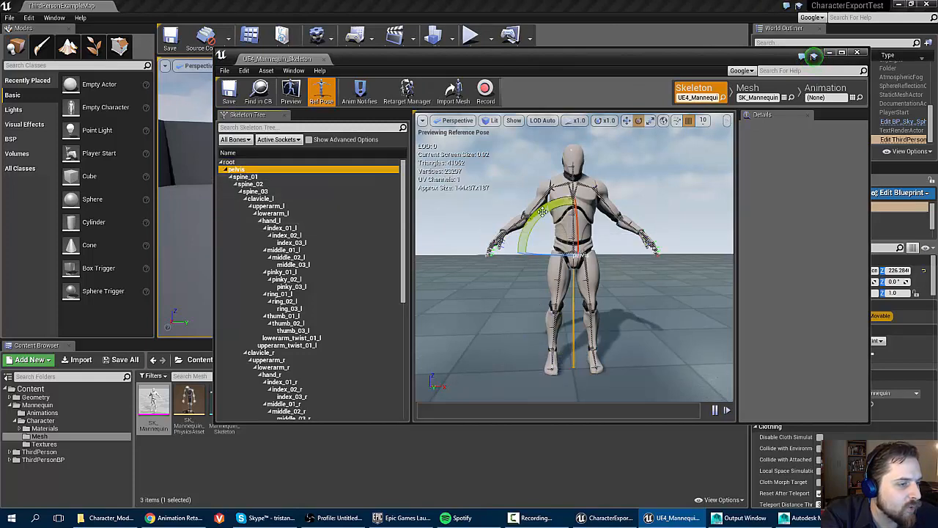
pyautogui.moveTo(540, 212); pyautogui.dragTo(647, 220)
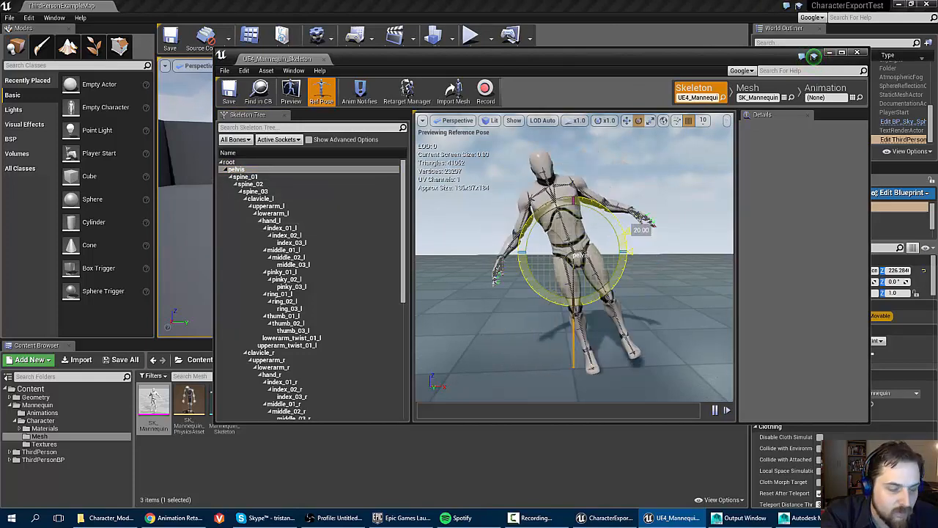
pyautogui.hotkey('ctrl', 'z')
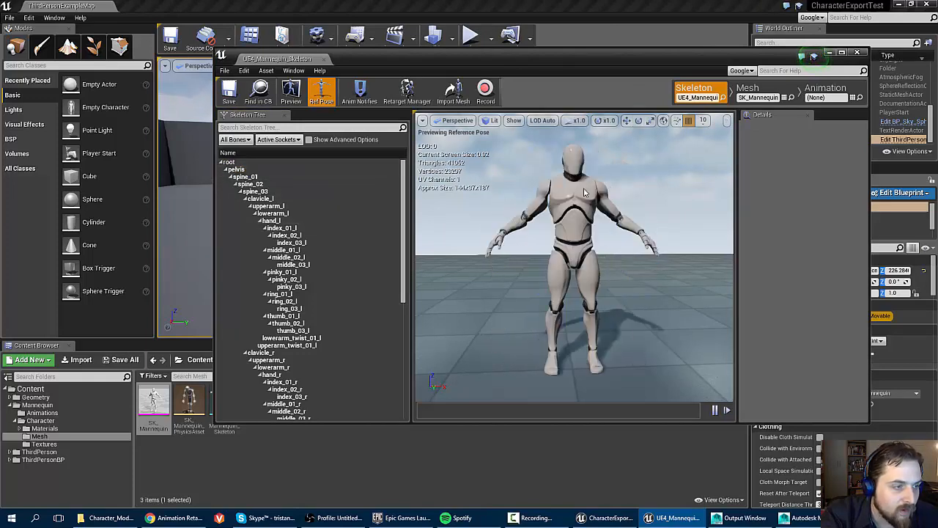
# Try rotating the clavicle_l bone to raise the mannequin's left arm, and undo the rotation
pyautogui.click(283, 219)
pyautogui.click(282, 198)
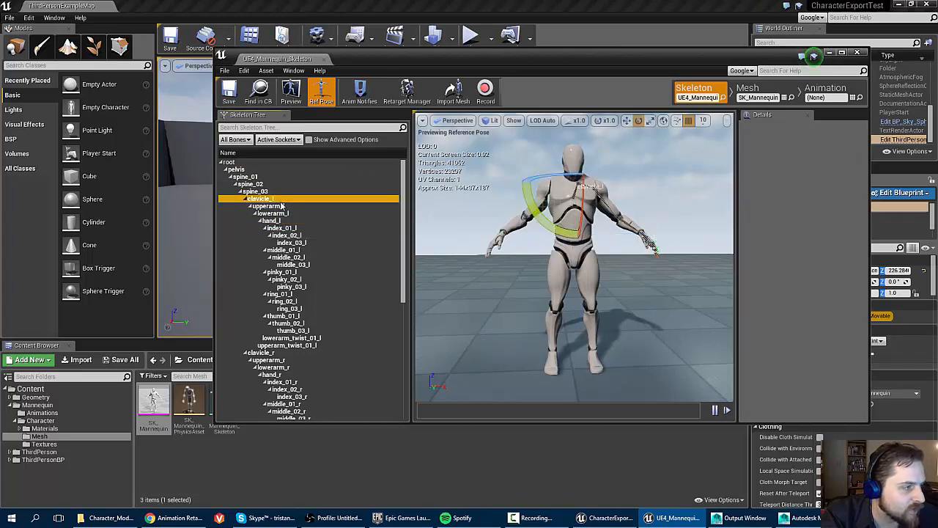
pyautogui.moveTo(539, 212); pyautogui.dragTo(590, 200)
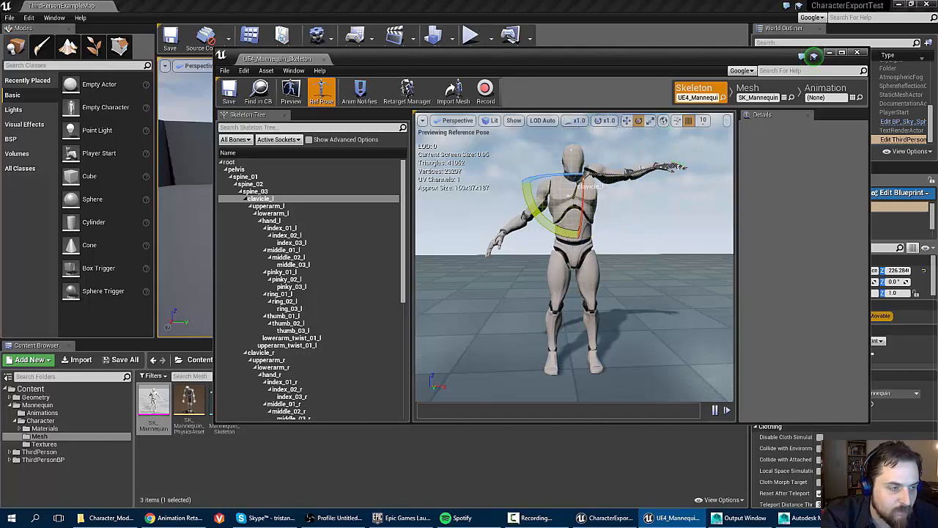
pyautogui.hotkey('ctrl', 'z')
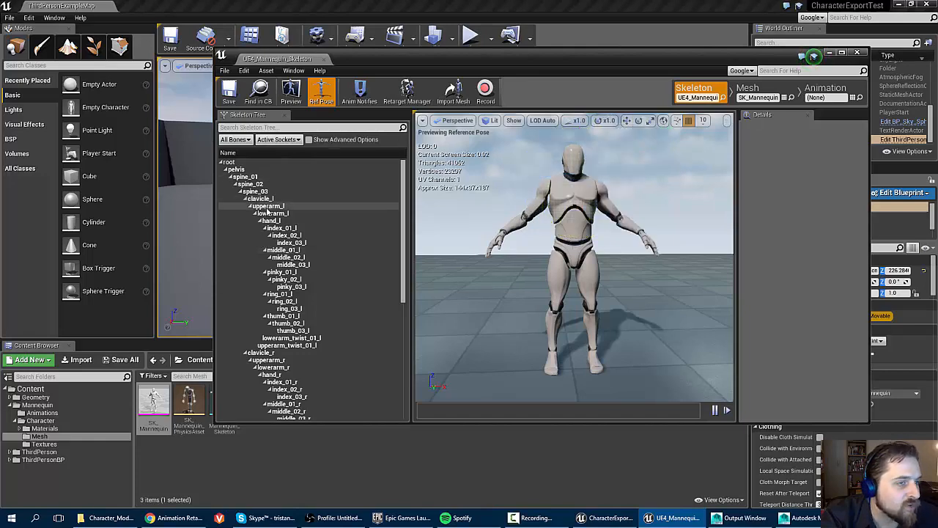
# Look over the mannequin's mesh details and LOD settings in the mesh mode, and return to the skeleton mode
pyautogui.click(758, 90)
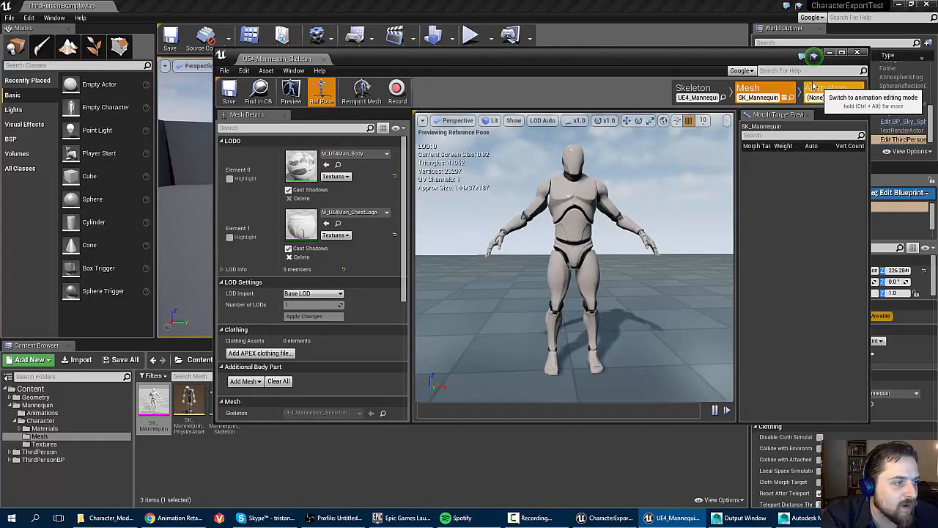
pyautogui.scroll(3, 284, 291)
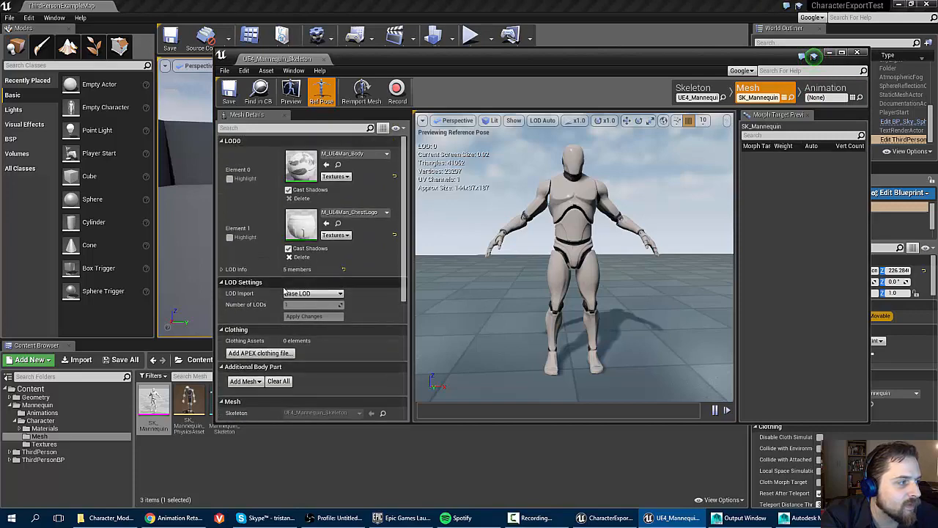
pyautogui.click(695, 88)
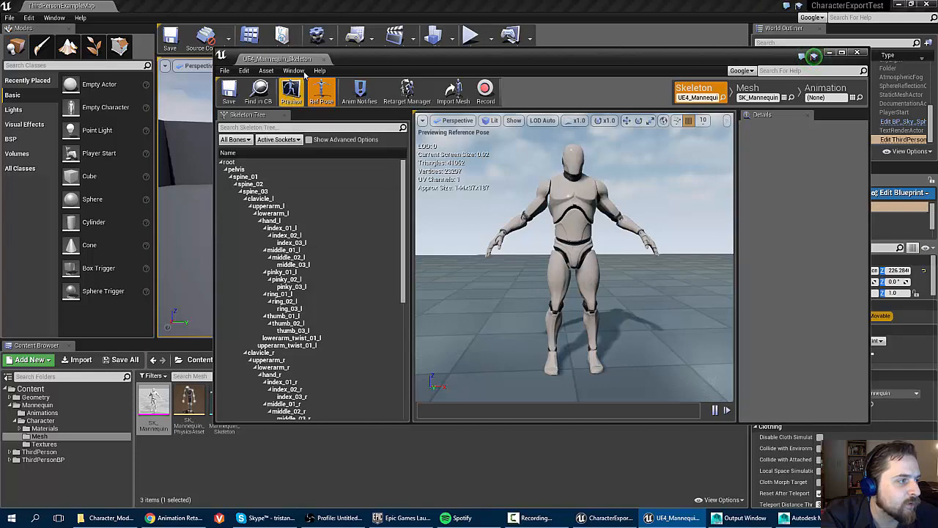
# Open the skeleton tree as a separate window in the mesh mode, and close it again
pyautogui.click(748, 90)
pyautogui.click(294, 70)
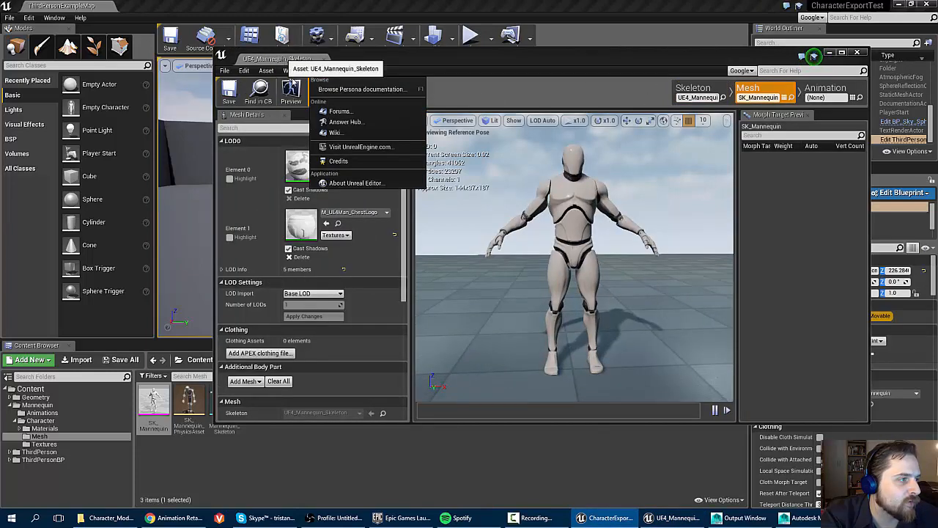
pyautogui.click(307, 99)
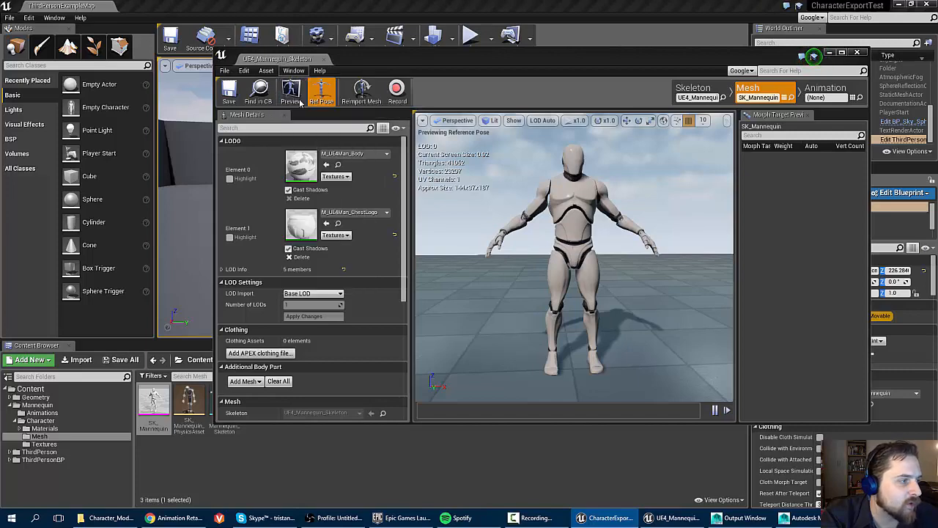
pyautogui.click(705, 112)
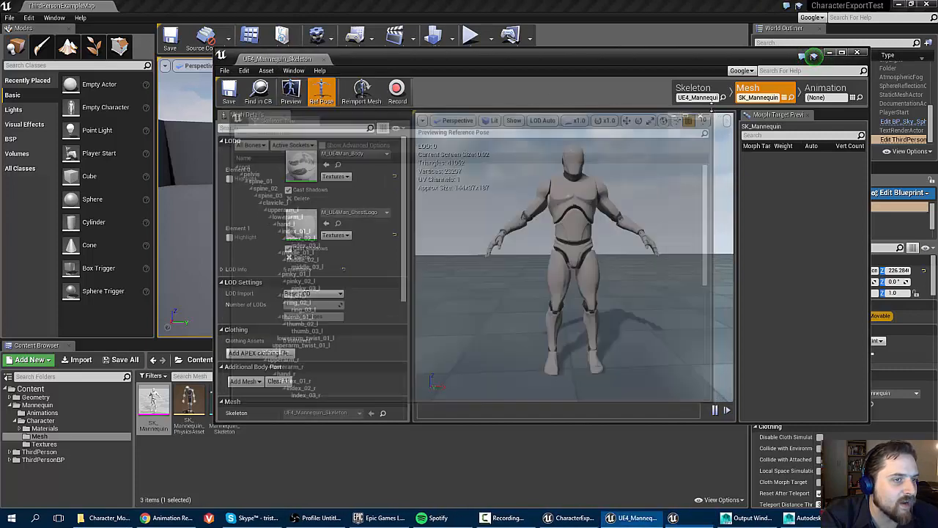
# Compare the skeleton, mesh and animation modes of the mannequin, and return to the skeleton mode
pyautogui.click(693, 89)
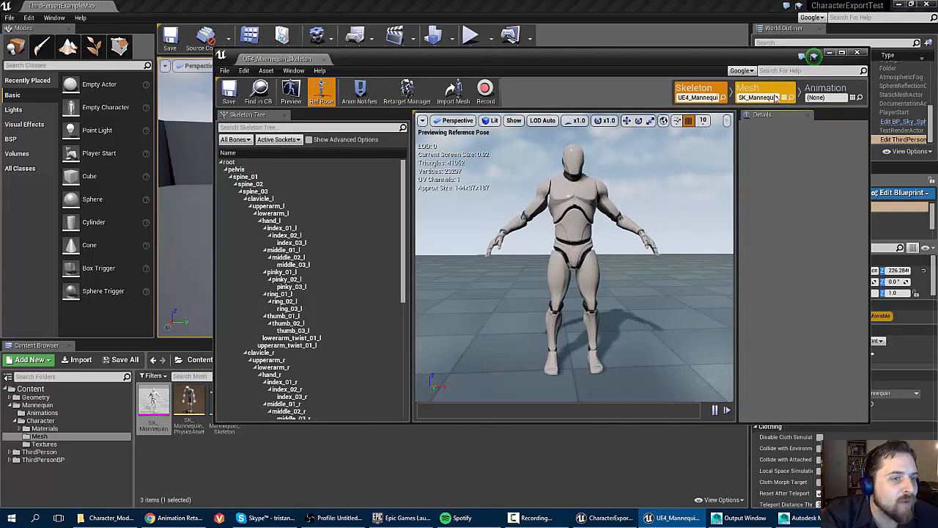
pyautogui.click(746, 88)
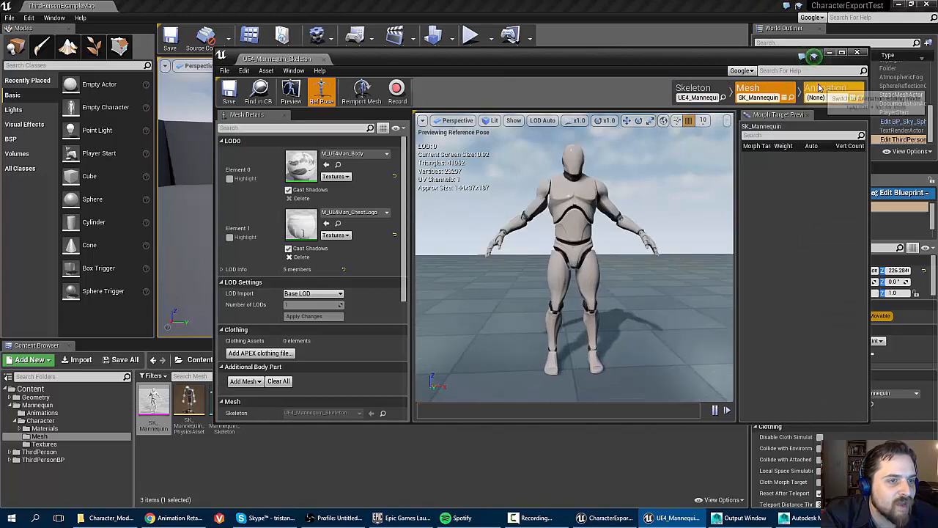
pyautogui.click(819, 88)
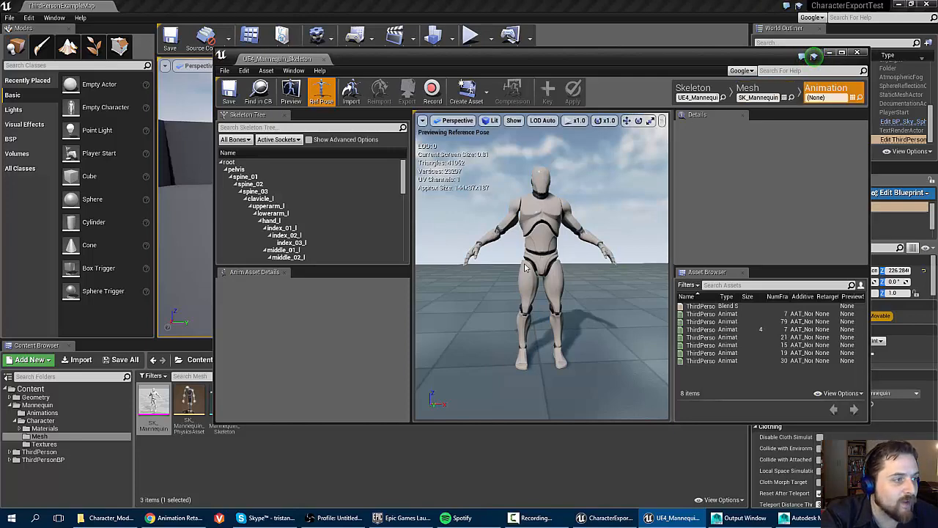
pyautogui.click(695, 90)
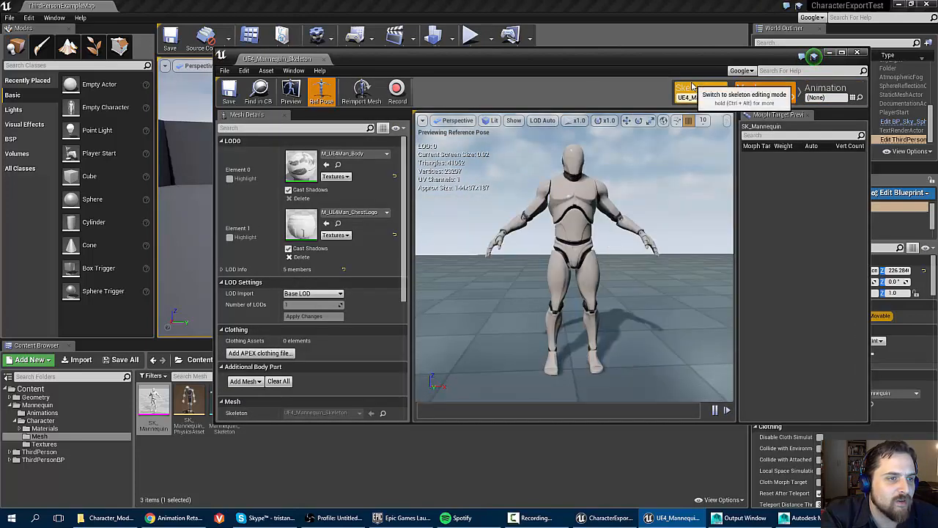
# Look through the skeleton editor's available windows, open Animation Notifies, and close it again
pyautogui.click(321, 71)
pyautogui.moveTo(292, 71)
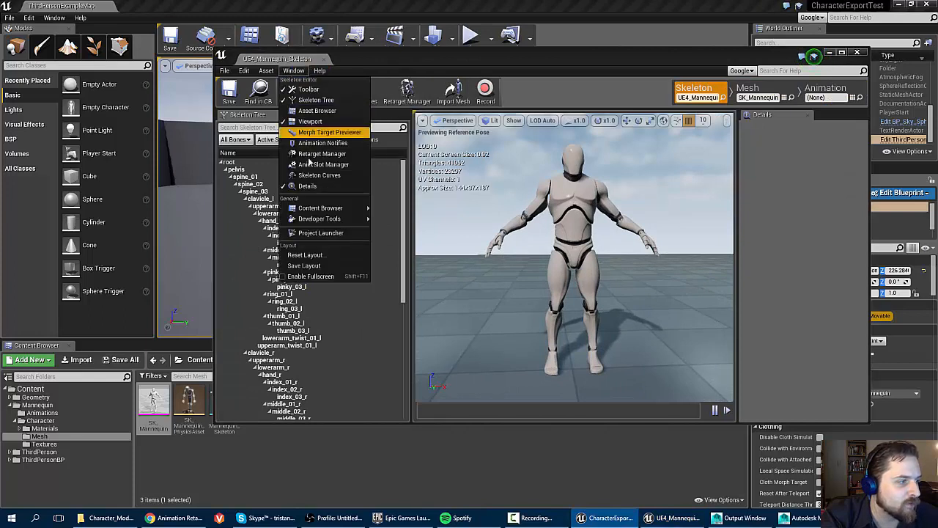
pyautogui.moveTo(310, 208)
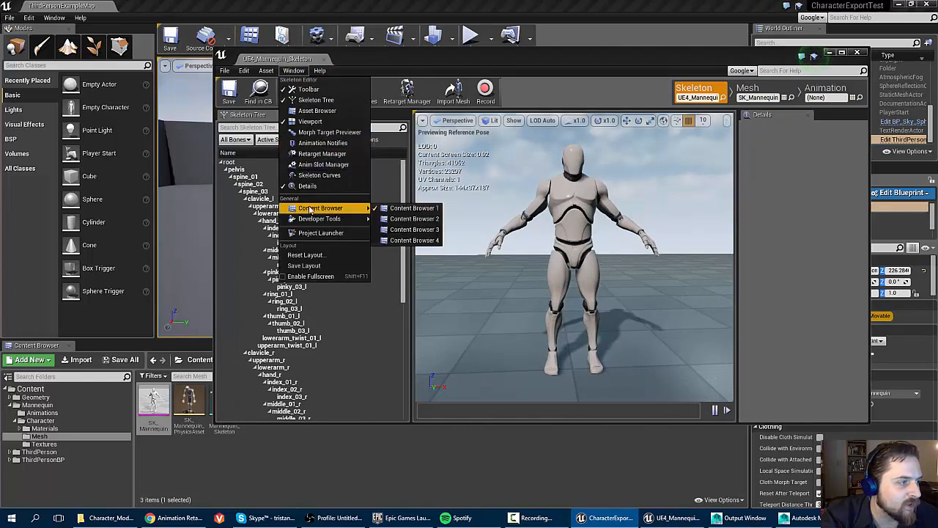
pyautogui.click(313, 143)
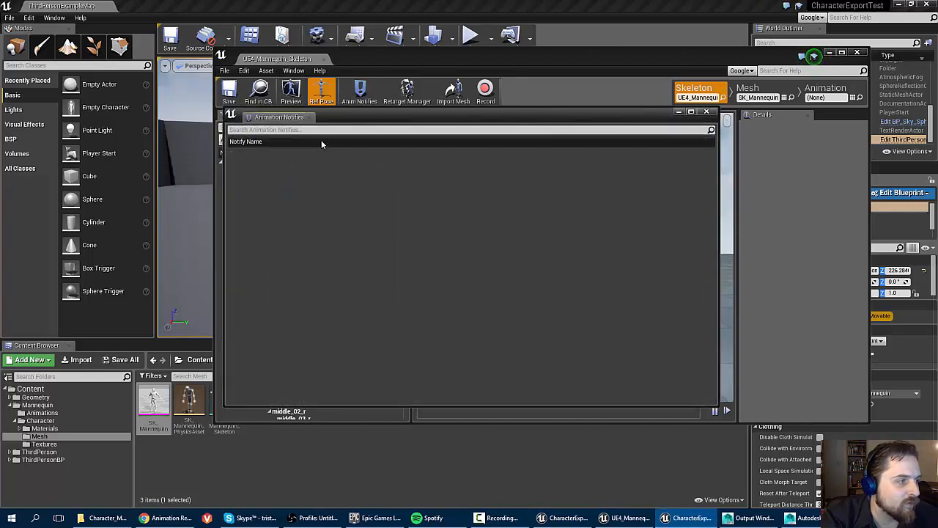
pyautogui.click(749, 93)
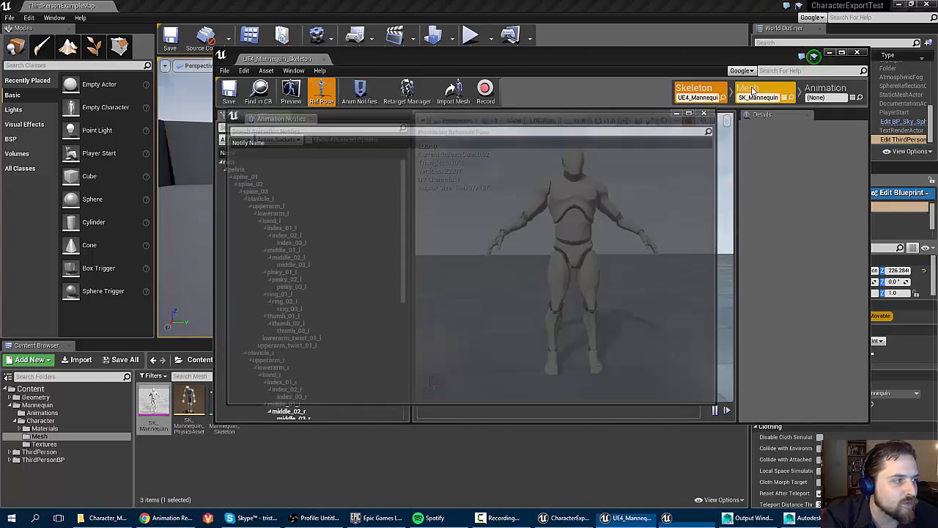
# View the animation mode, reposition the editor window over the level editor, and switch back to the skeleton mode
pyautogui.click(843, 93)
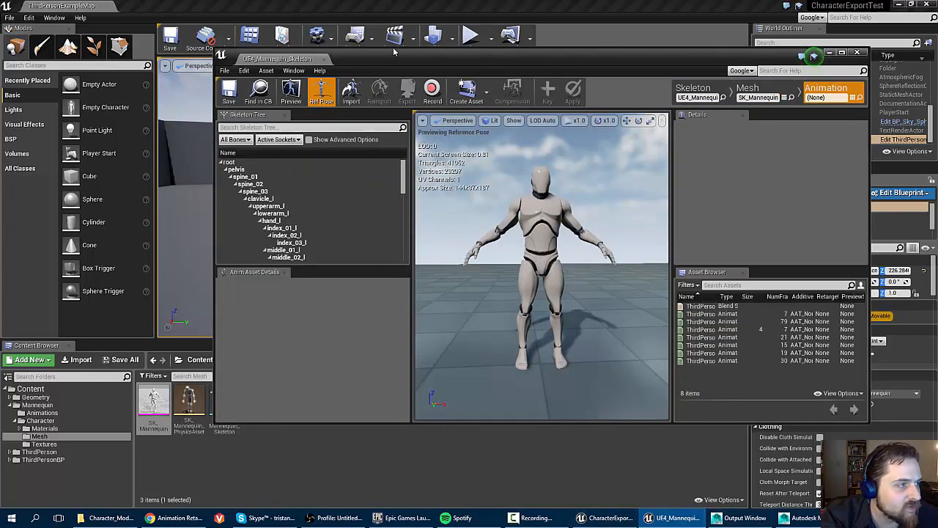
pyautogui.moveTo(640, 63); pyautogui.dragTo(584, 77)
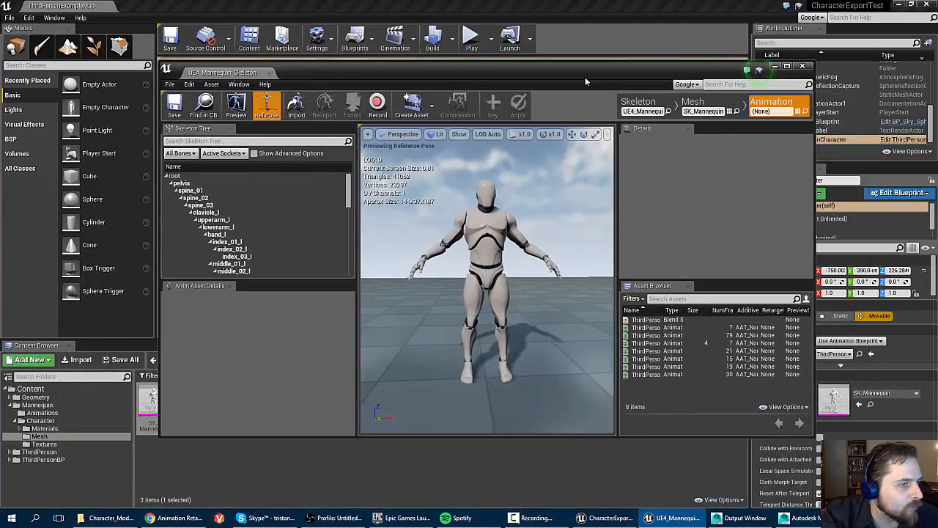
pyautogui.click(638, 103)
pyautogui.click(710, 111)
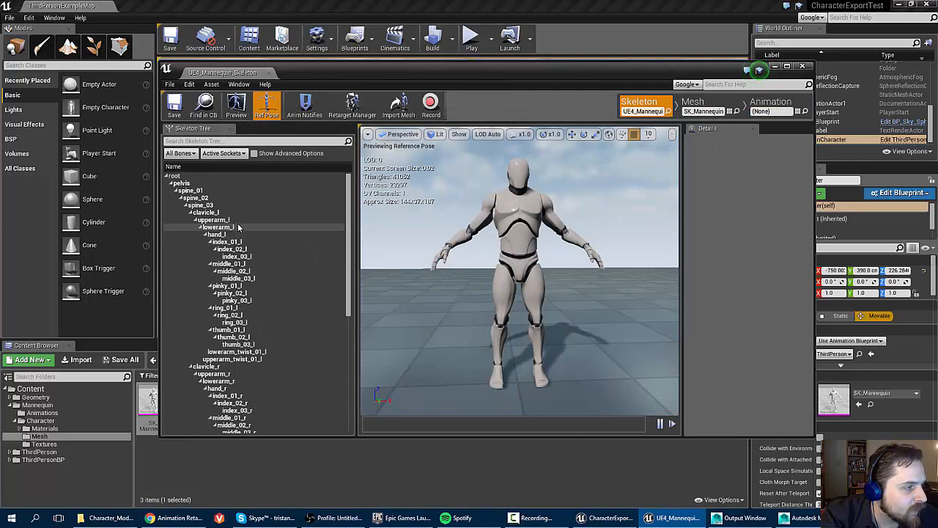
# Select the root bone to examine its connections to the rest of the skeleton, and maximize the editor window
pyautogui.click(211, 176)
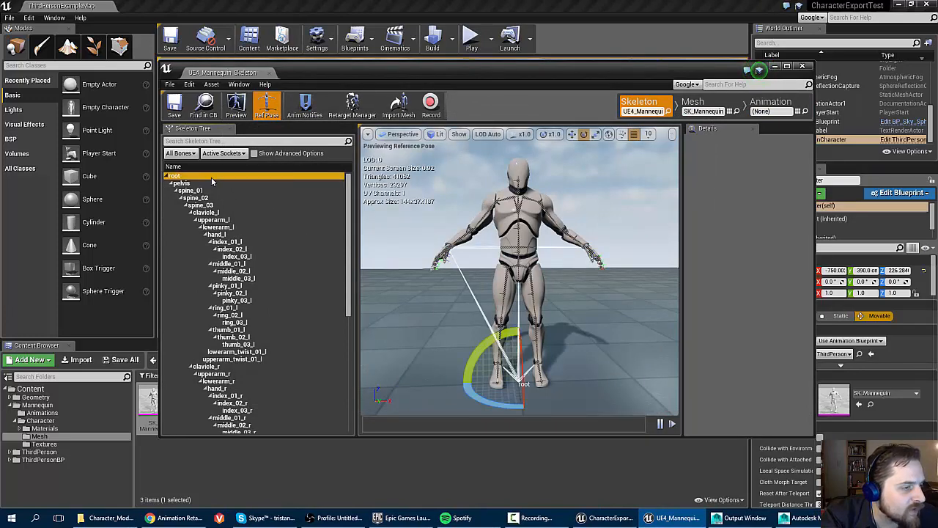
pyautogui.moveTo(467, 245)
pyautogui.mouseDown(button='right')
pyautogui.moveTo(453, 297)
pyautogui.moveTo(469, 247)
pyautogui.mouseUp(button='right')
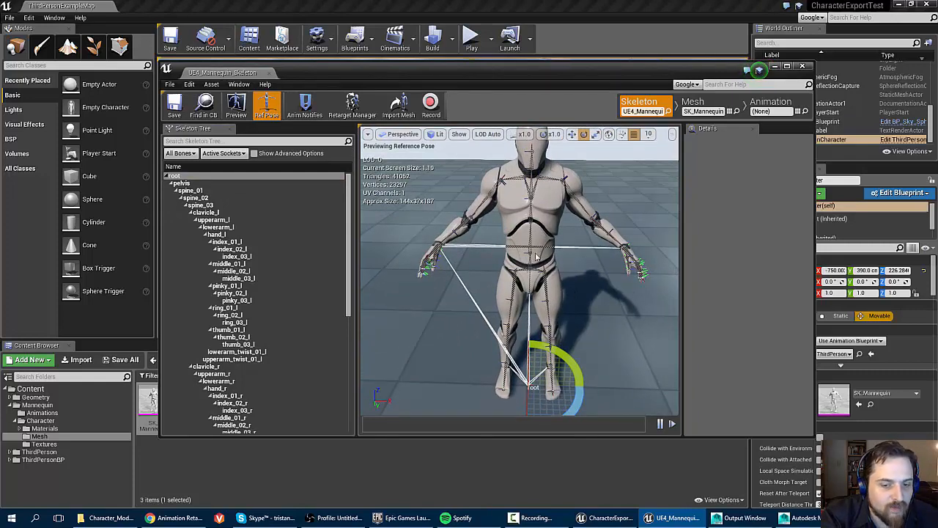
pyautogui.moveTo(487, 207); pyautogui.dragTo(513, 217, button='right')
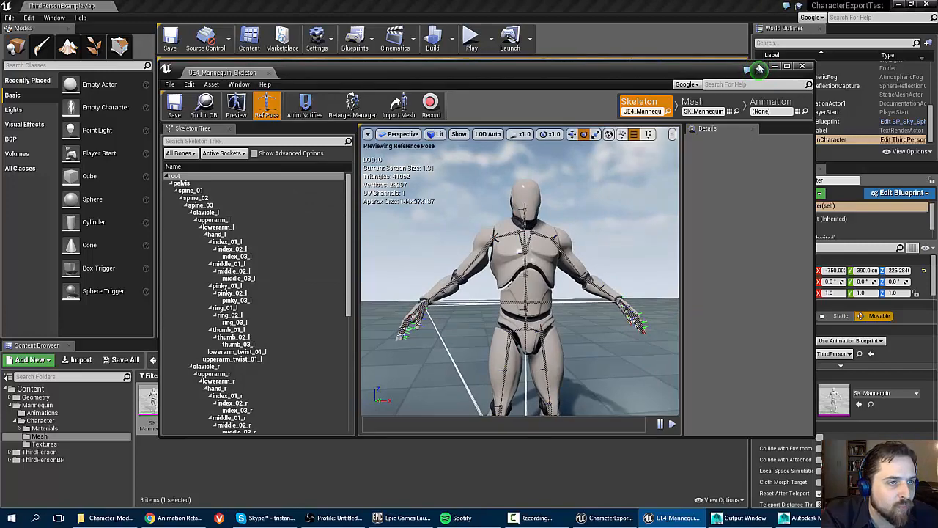
pyautogui.click(787, 66)
pyautogui.scroll(-5, 515, 273)
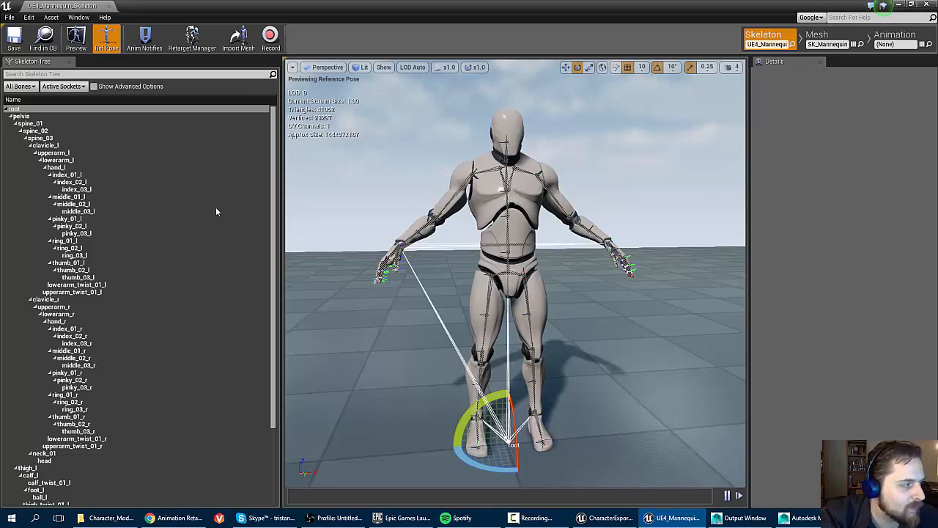
# Select the pelvis bone and examine it and the surrounding joints up close
pyautogui.click(22, 116)
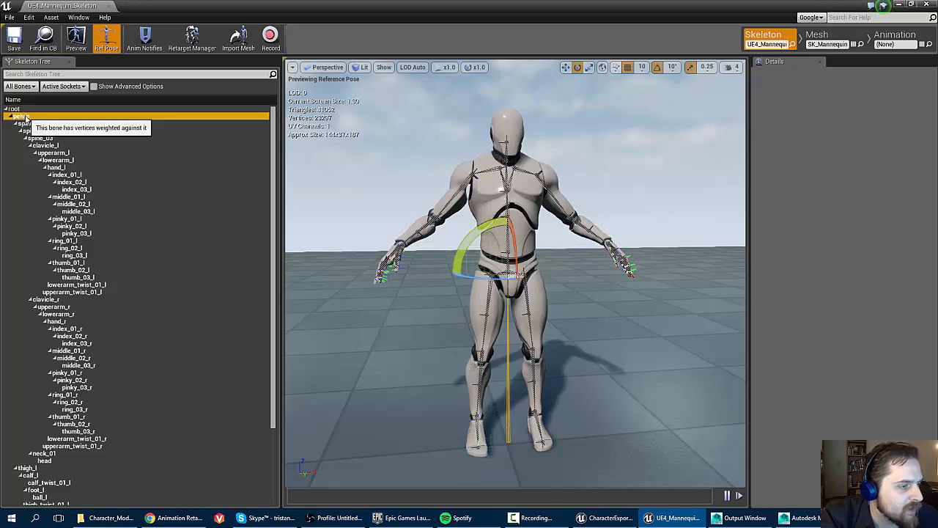
pyautogui.moveTo(513, 272); pyautogui.dragTo(477, 283, button='right')
pyautogui.press('w')
pyautogui.moveTo(521, 236); pyautogui.dragTo(464, 297, button='right')
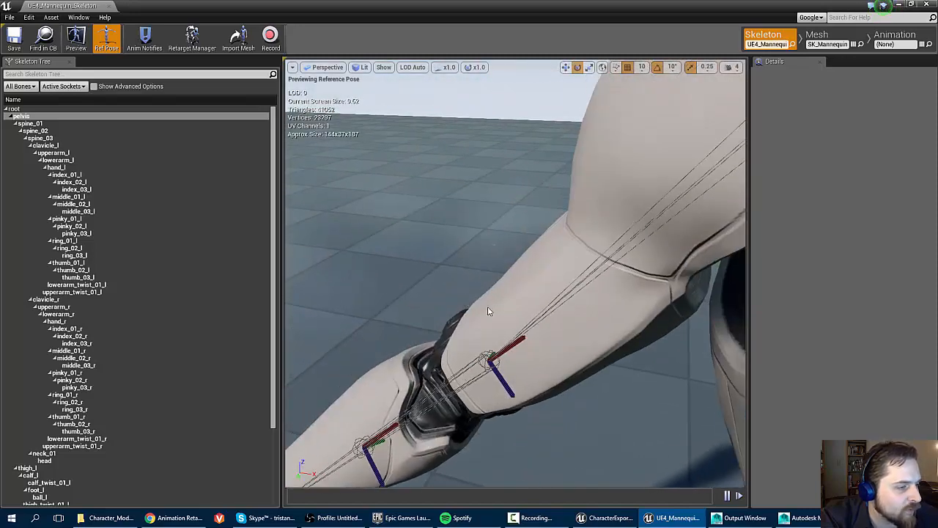
pyautogui.press('f')
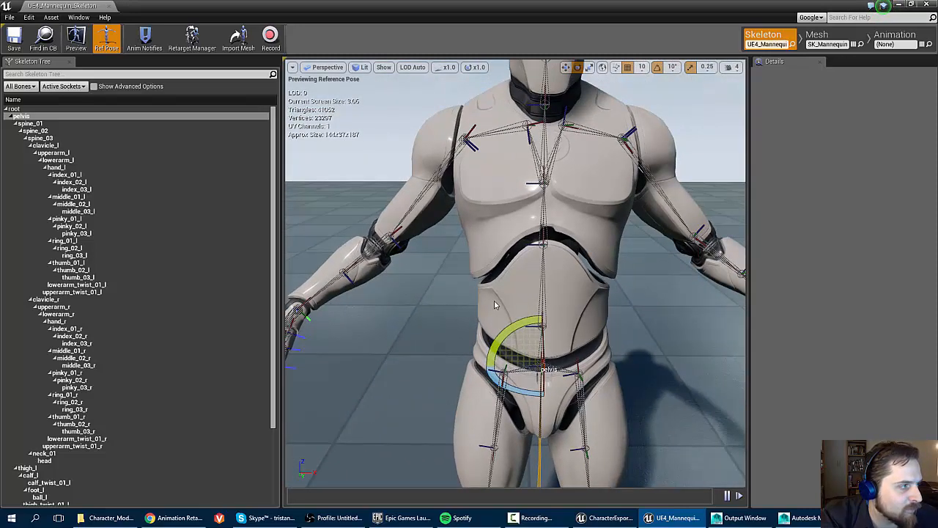
pyautogui.scroll(-5, 494, 304)
# Trace the bone hierarchy from the root through spine_02, spine_03, clavicle_l and upperarm_l to lowerarm_l, selecting each in turn
pyautogui.click(13, 109)
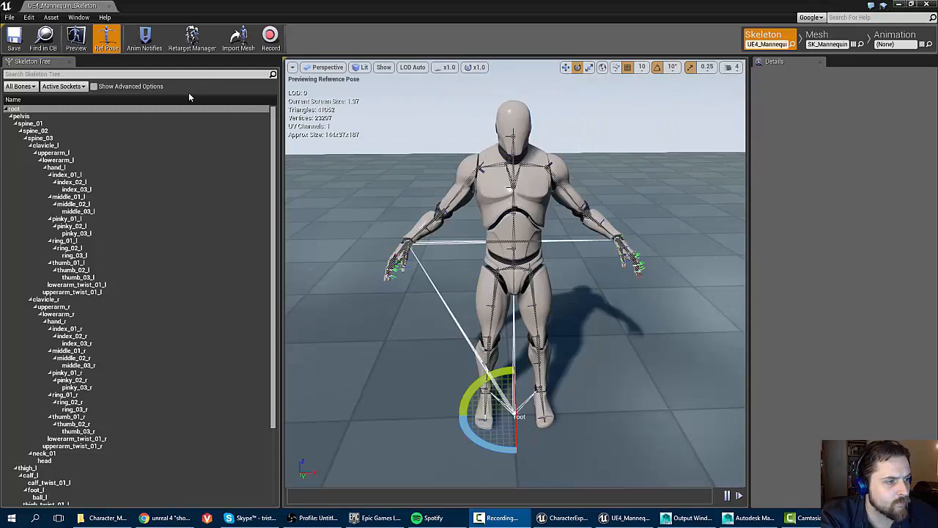
pyautogui.click(44, 130)
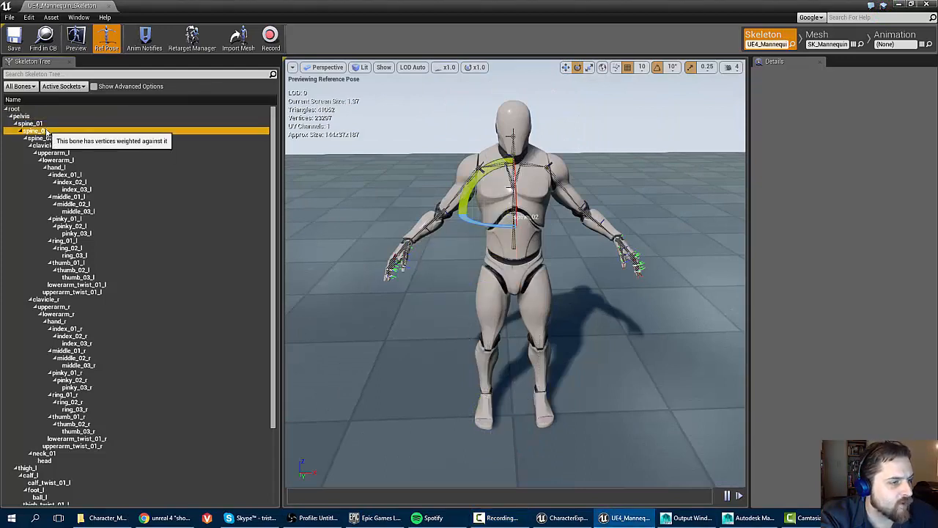
pyautogui.click(47, 138)
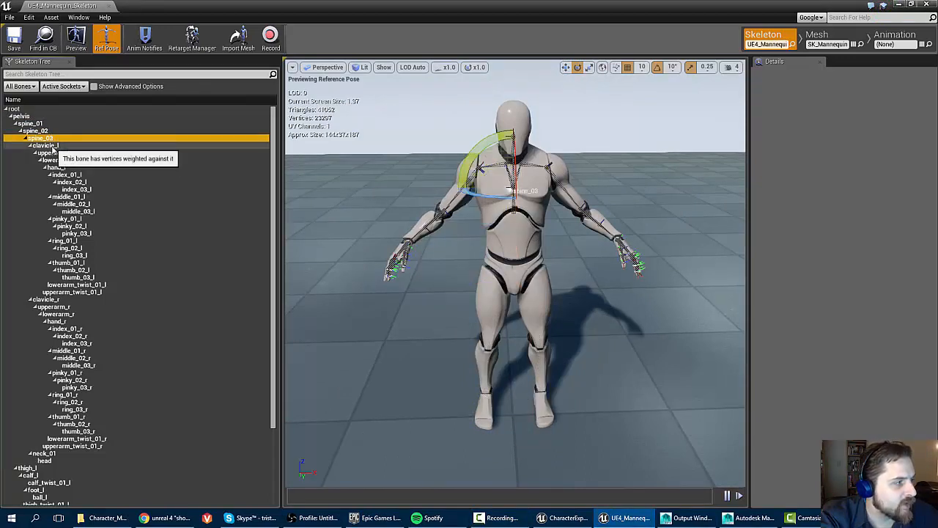
pyautogui.click(51, 145)
pyautogui.click(55, 152)
pyautogui.click(56, 159)
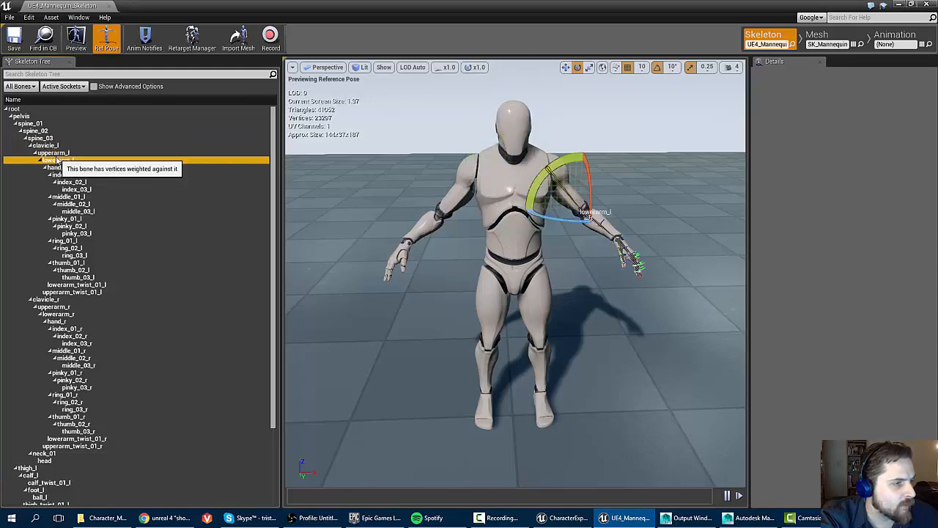
# Examine the joint axes along the left forearm and hand from several angles
pyautogui.moveTo(559, 233); pyautogui.dragTo(630, 280, button='right')
pyautogui.press('w')
pyautogui.press('w')
pyautogui.scroll(-4, 525, 192)
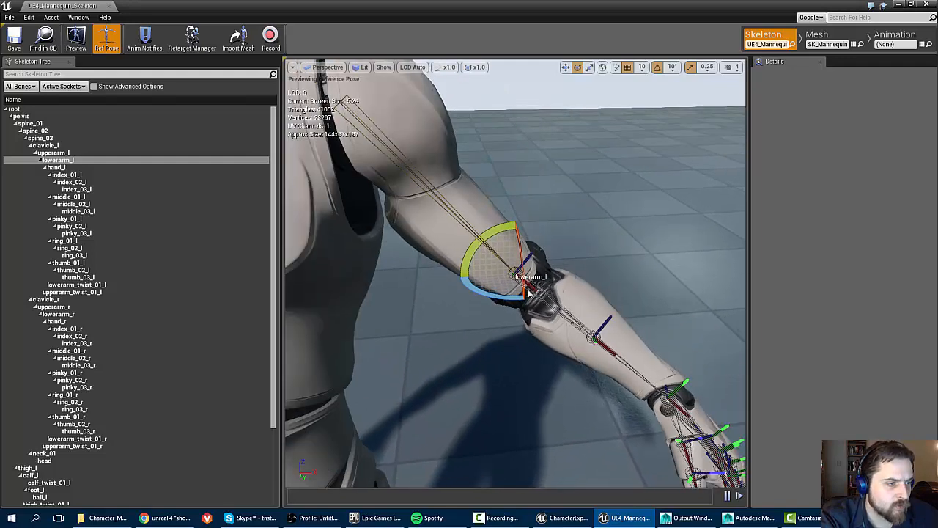
pyautogui.moveTo(467, 341); pyautogui.dragTo(474, 377, button='right')
pyautogui.press('w')
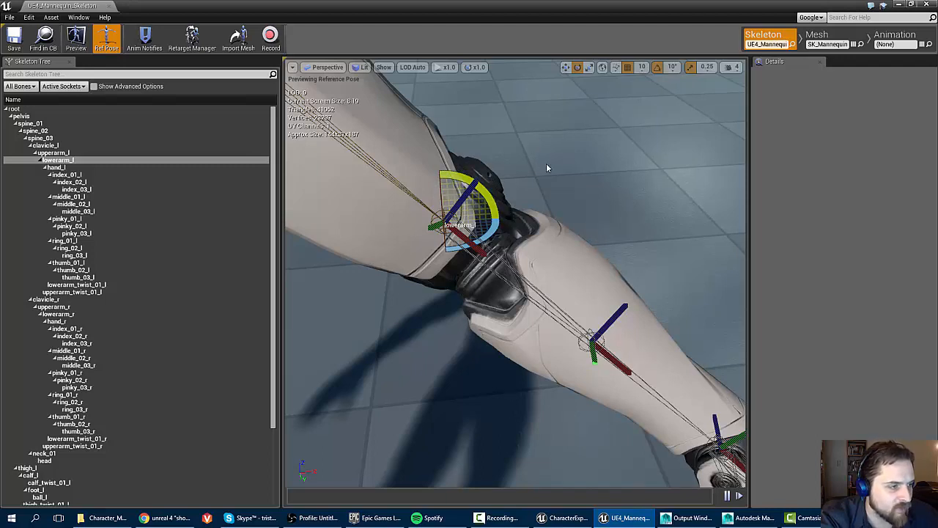
pyautogui.scroll(-5, 413, 226)
pyautogui.scroll(5, 412, 225)
pyautogui.keyDown('alt'); pyautogui.moveTo(412, 226); pyautogui.dragTo(392, 337); pyautogui.keyUp('alt')
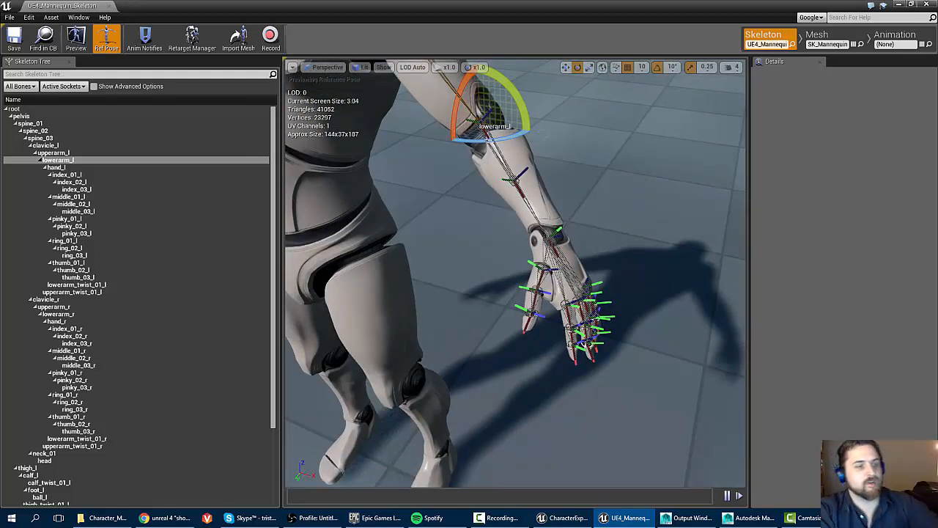
# Select the upperarm_r bone and examine the right arm's joint axes from several angles, along with the remaining leg and IK bones in the hierarchy
pyautogui.moveTo(465, 221); pyautogui.dragTo(483, 230, button='right')
pyautogui.click(59, 306)
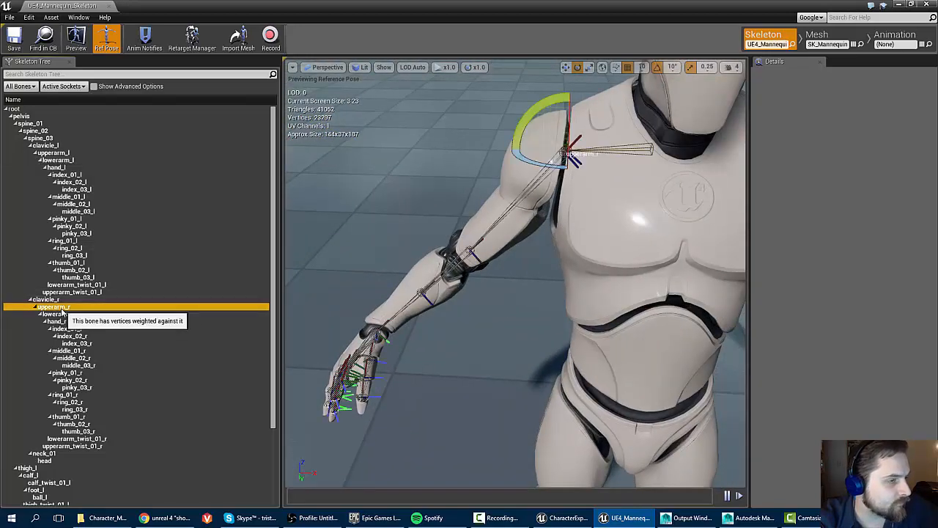
pyautogui.moveTo(352, 277); pyautogui.dragTo(305, 334, button='right')
pyautogui.moveTo(487, 263)
pyautogui.mouseDown(button='right')
pyautogui.moveTo(447, 220)
pyautogui.moveTo(528, 238)
pyautogui.moveTo(484, 246)
pyautogui.mouseUp(button='right')
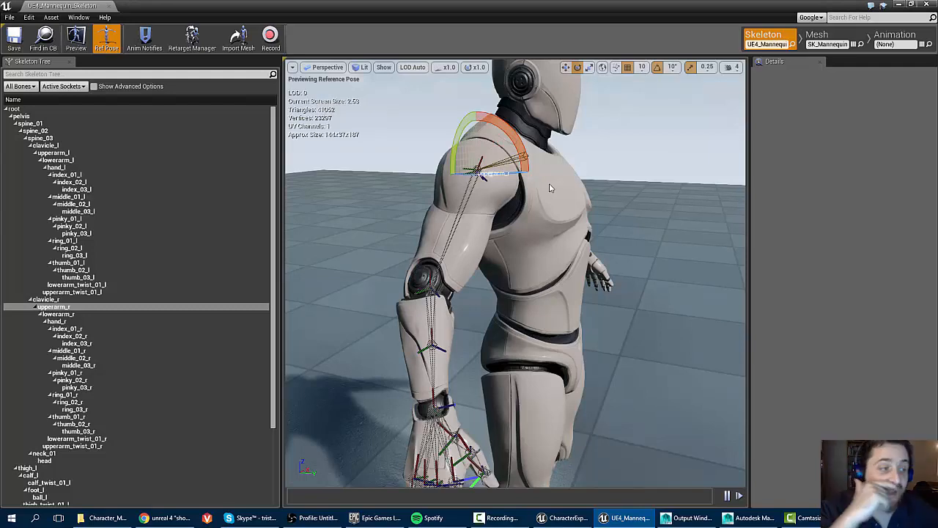
pyautogui.moveTo(470, 289); pyautogui.dragTo(469, 327, button='right')
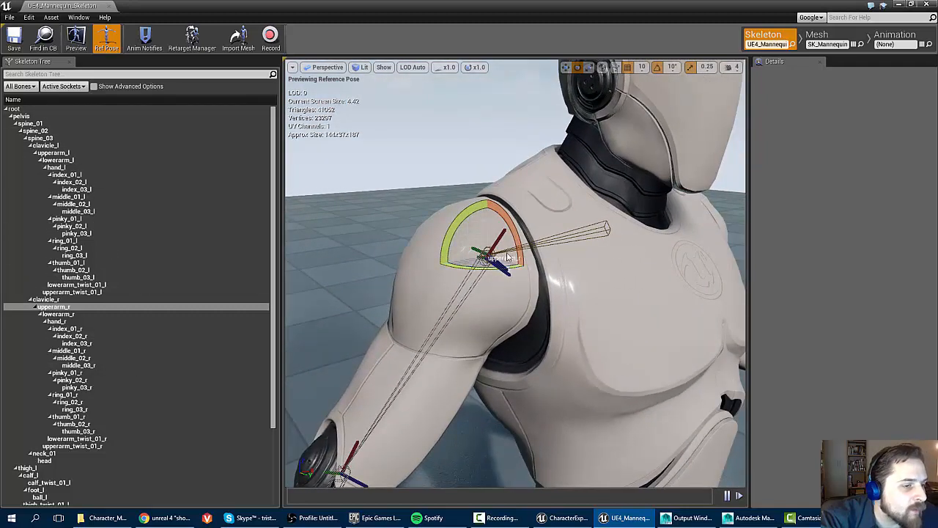
pyautogui.moveTo(498, 293); pyautogui.dragTo(469, 290, button='right')
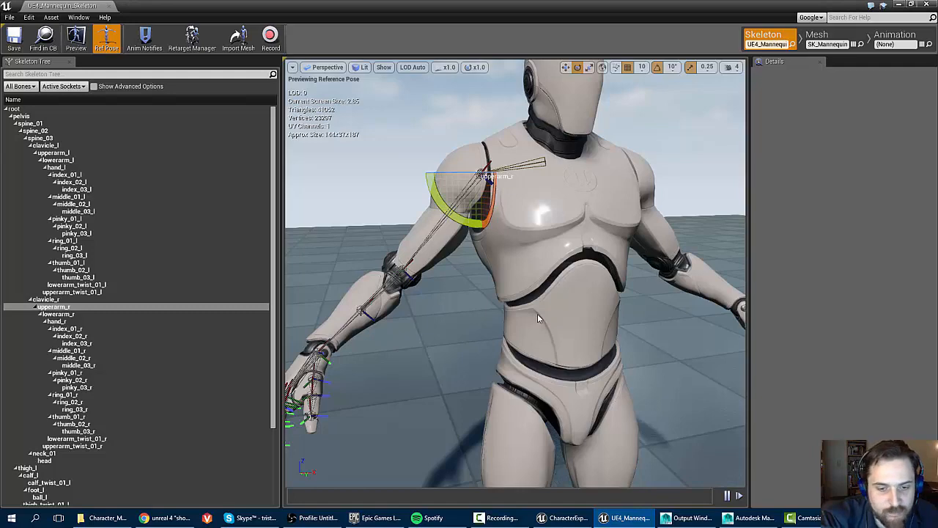
pyautogui.moveTo(537, 314); pyautogui.dragTo(506, 271, button='right')
pyautogui.moveTo(404, 301); pyautogui.dragTo(418, 337, button='right')
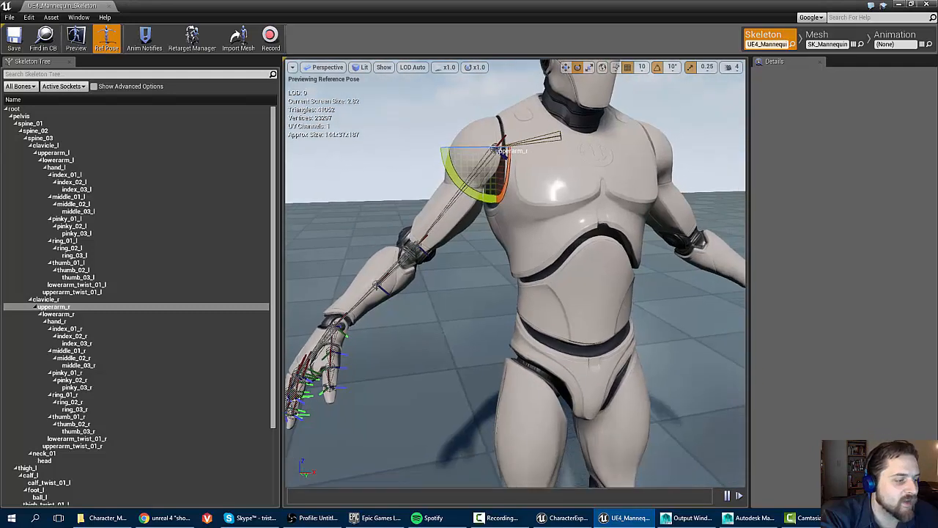
pyautogui.scroll(-5, 91, 376)
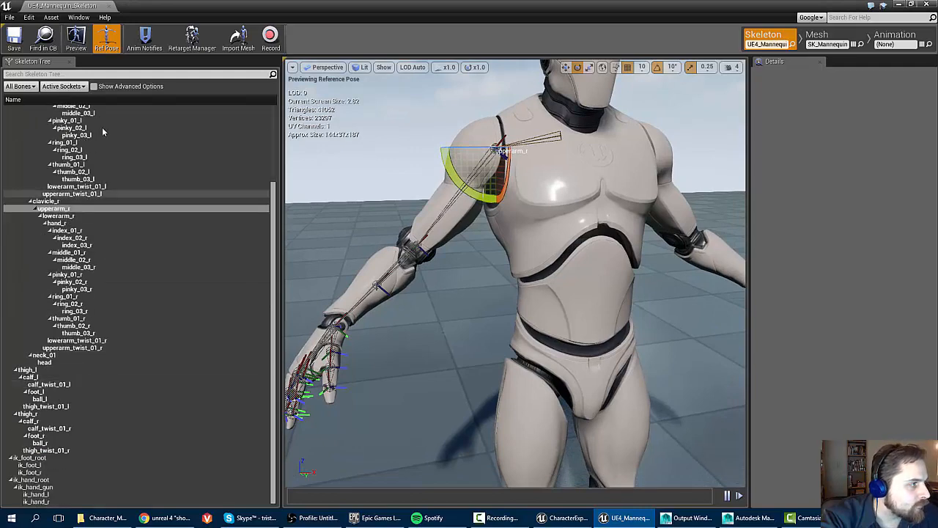
# Return to the level editor and start exporting the SK_Mannequin skeletal mesh asset
pyautogui.click(112, 7)
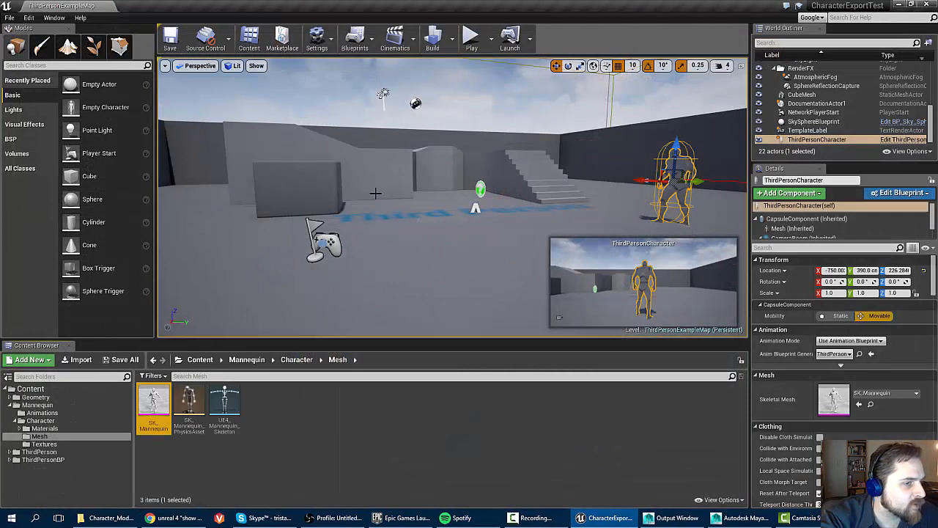
pyautogui.rightClick(155, 401)
pyautogui.click(151, 399)
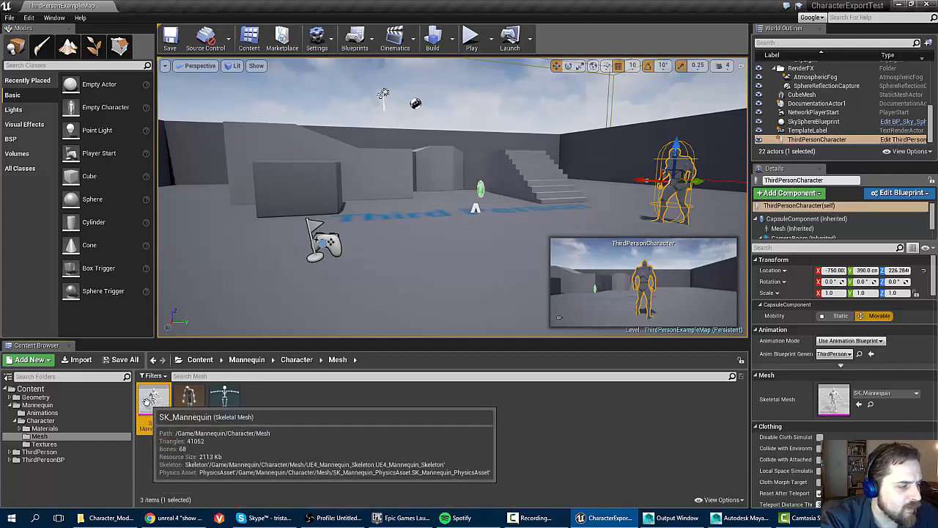
pyautogui.rightClick(148, 401)
pyautogui.moveTo(188, 266)
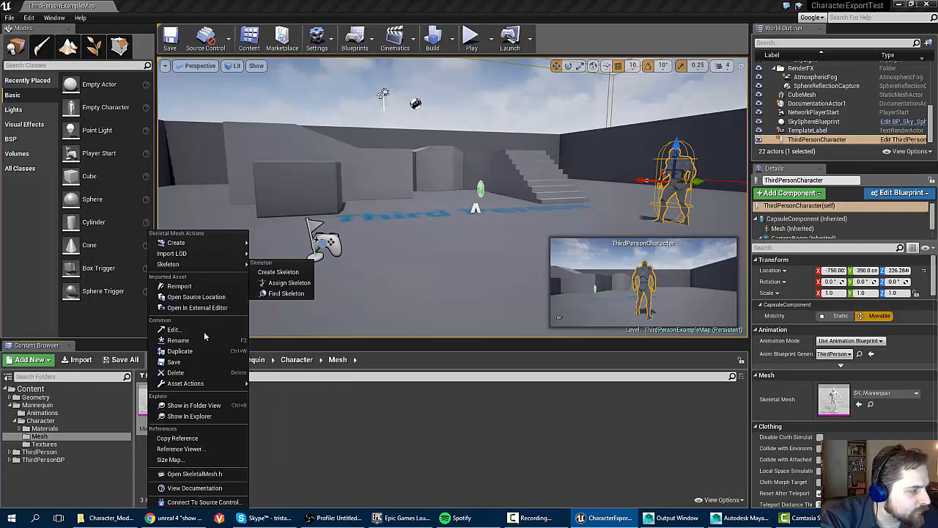
pyautogui.moveTo(220, 385)
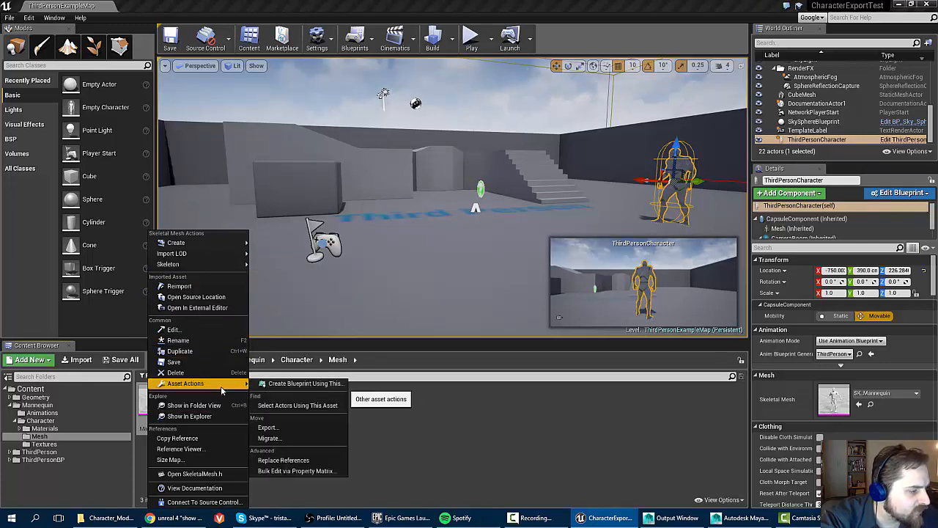
pyautogui.click(293, 428)
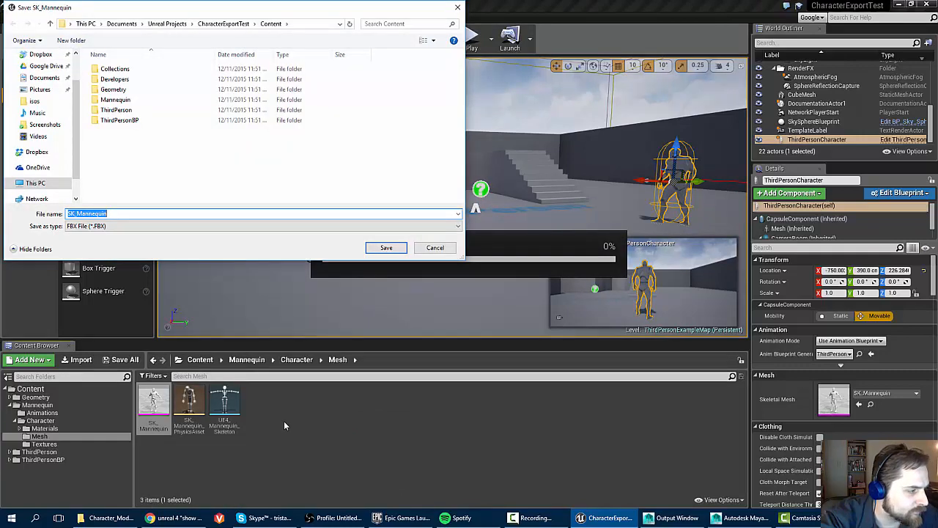
# Save the export as the FBX file SK_Mannequin in the Character_Modding_Test folder on the desktop
pyautogui.scroll(2, 65, 73)
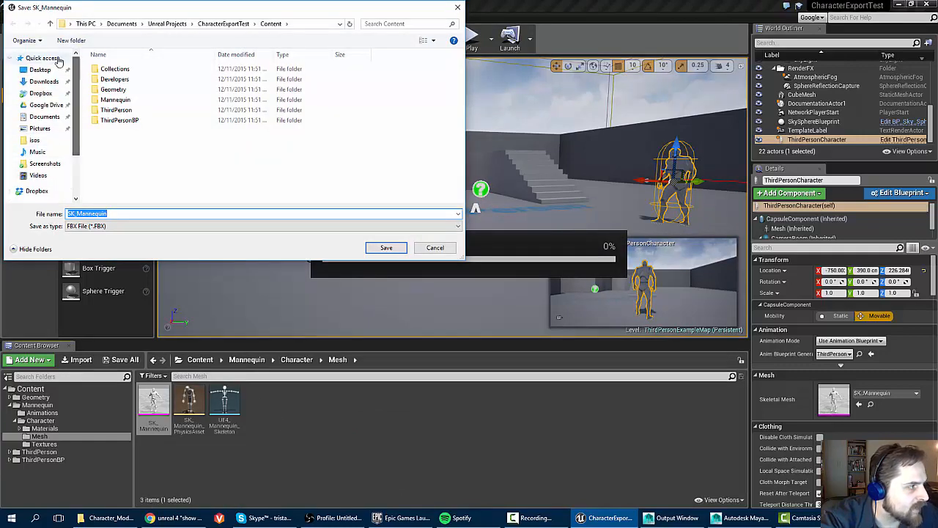
pyautogui.click(41, 70)
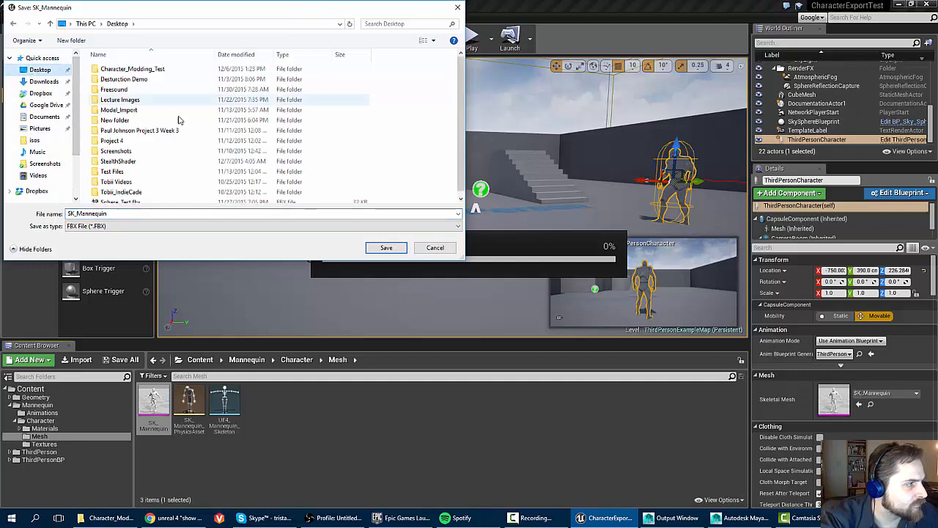
pyautogui.doubleClick(149, 66)
pyautogui.doubleClick(117, 214)
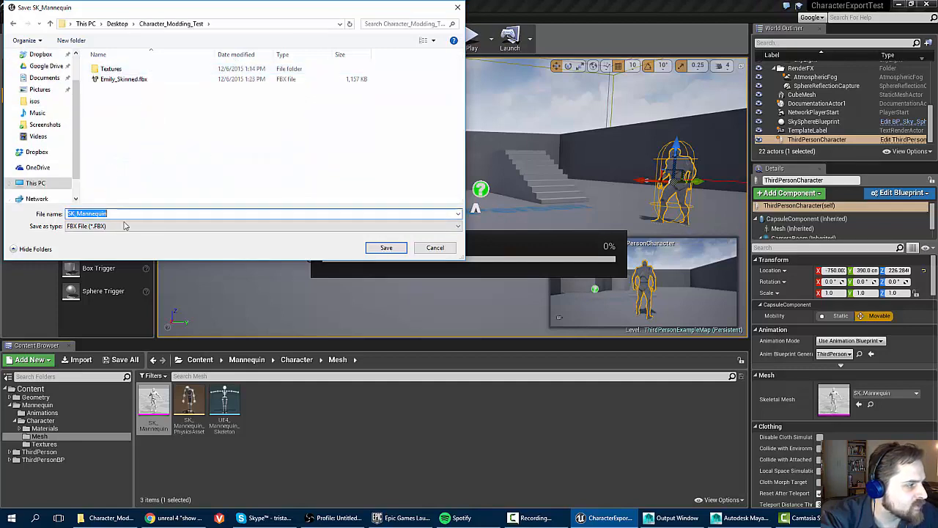
pyautogui.click(380, 247)
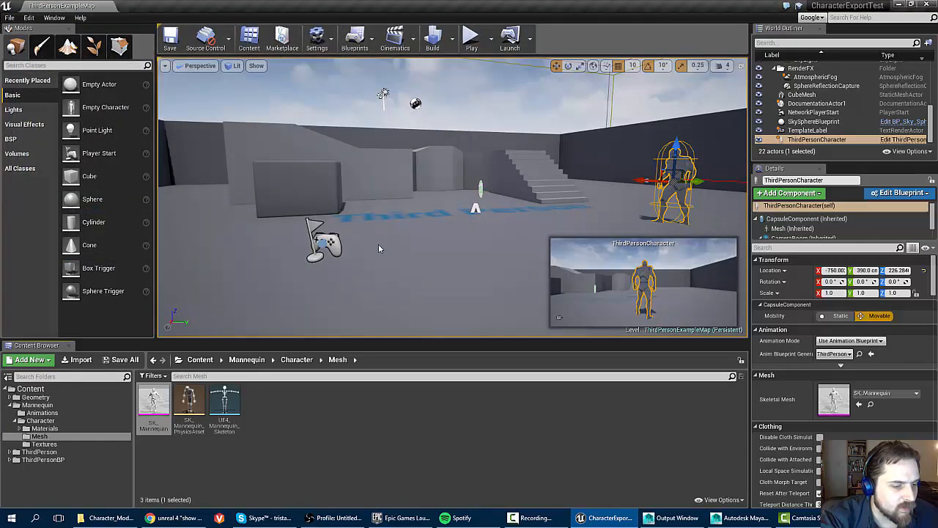
# Switch to Maya with the Emily_NoSkin scene and inspect the unskinned character mesh from the front
pyautogui.click(733, 522)
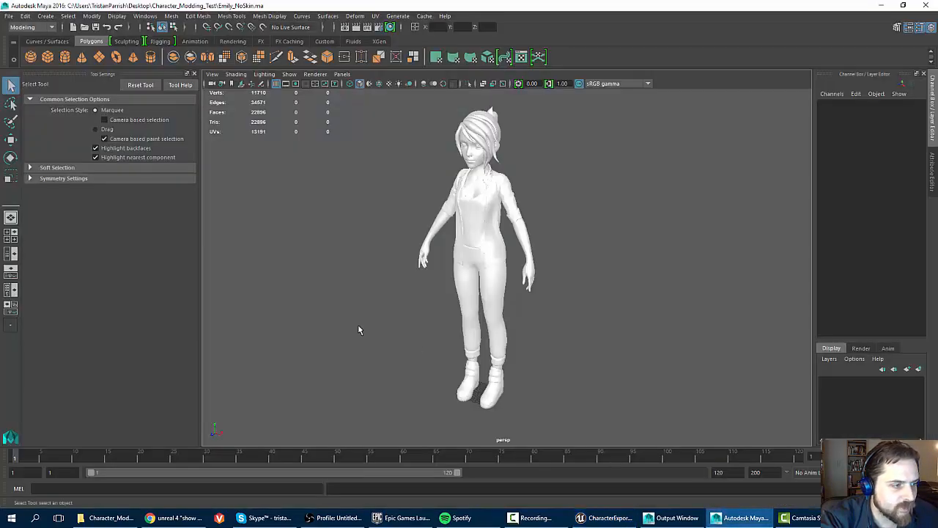
pyautogui.click(506, 209)
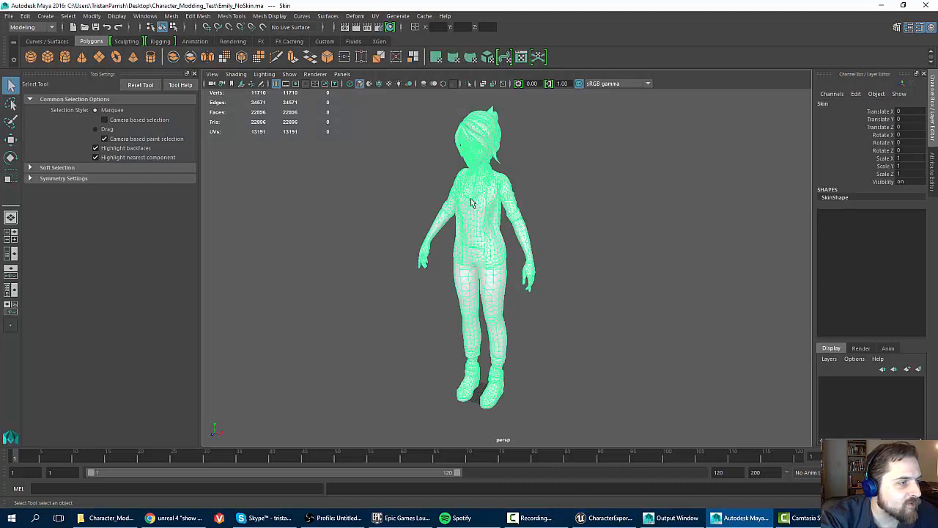
pyautogui.click(358, 203)
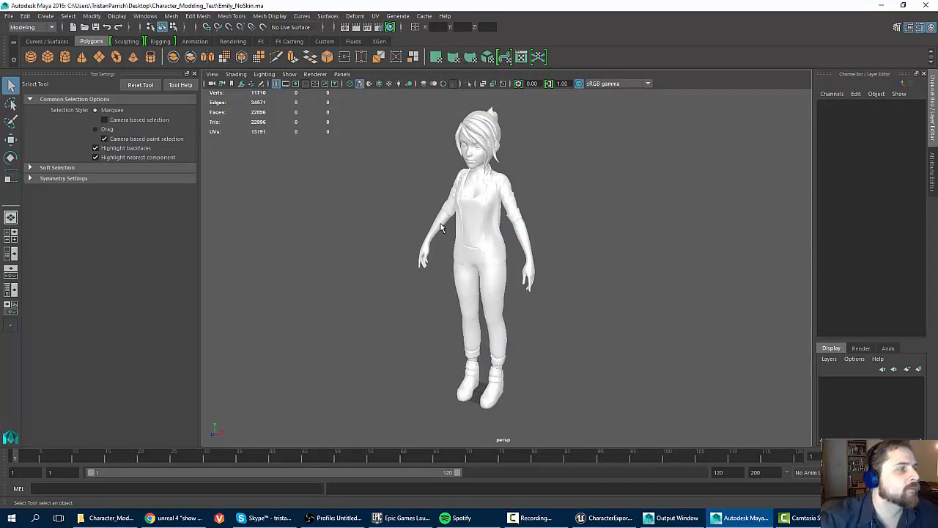
pyautogui.keyDown('alt'); pyautogui.moveTo(443, 228); pyautogui.dragTo(393, 225); pyautogui.keyUp('alt')
pyautogui.keyDown('alt'); pyautogui.moveTo(392, 225); pyautogui.dragTo(372, 207, button='right'); pyautogui.keyUp('alt')
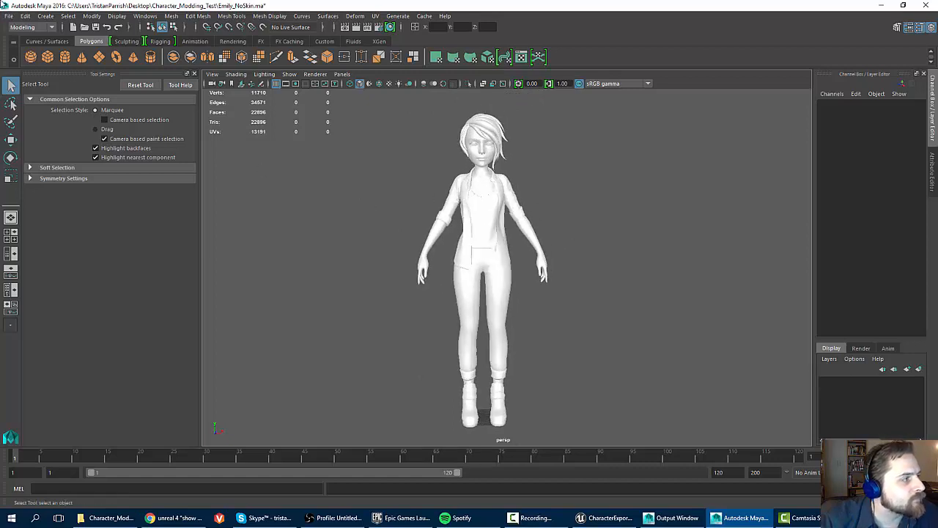
# Import the exported SK_Mannequin file from the desktop's Character_Modding_Test folder into the scene
pyautogui.click(8, 16)
pyautogui.click(29, 124)
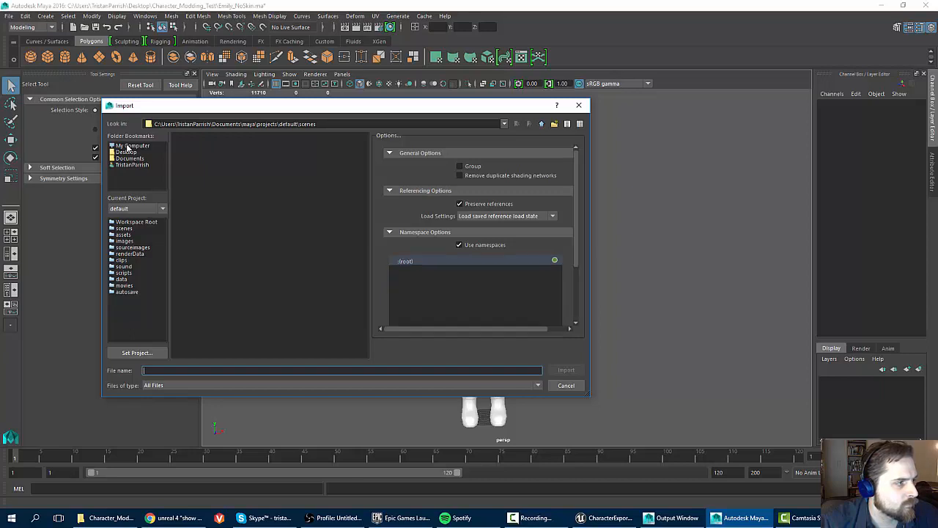
pyautogui.click(128, 146)
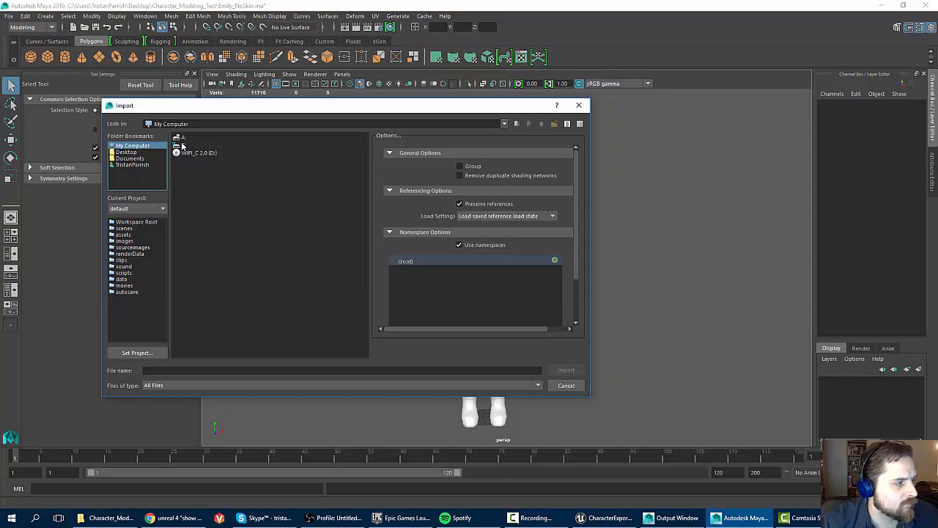
pyautogui.click(126, 152)
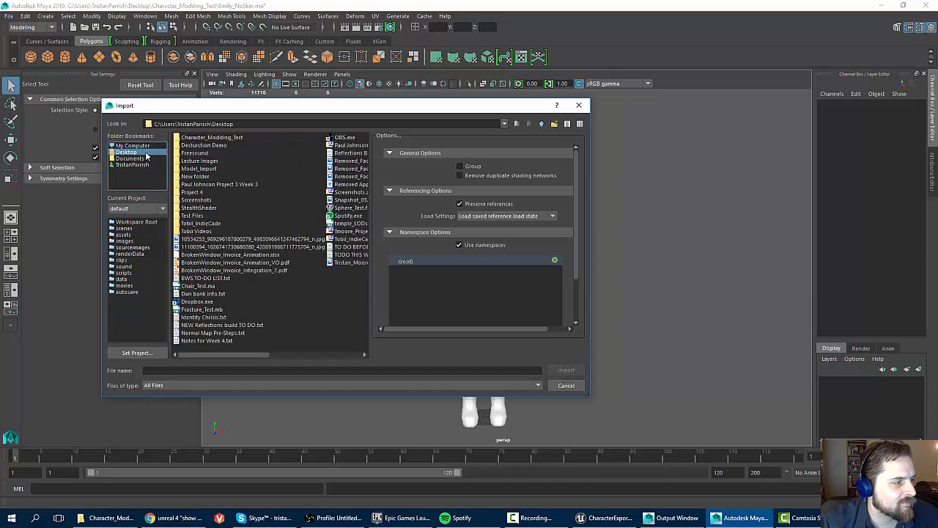
pyautogui.click(199, 138)
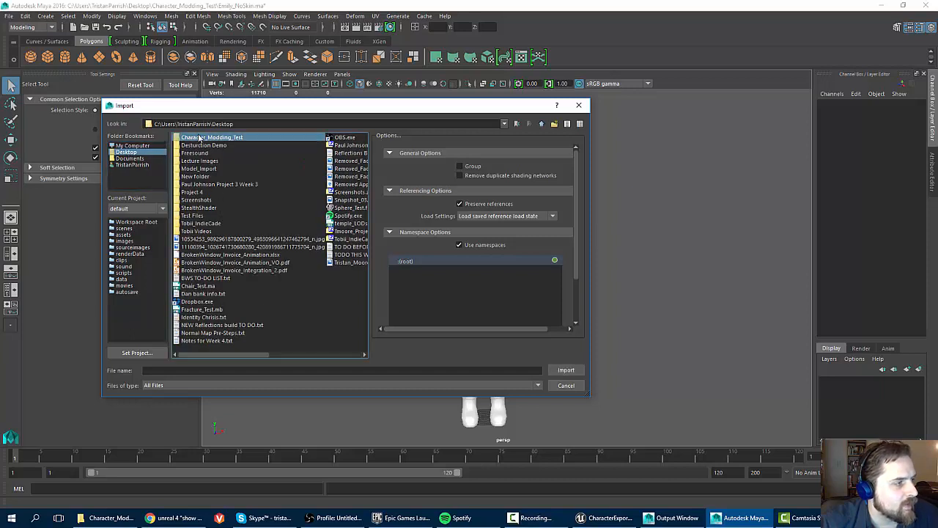
pyautogui.doubleClick(199, 138)
pyautogui.doubleClick(195, 167)
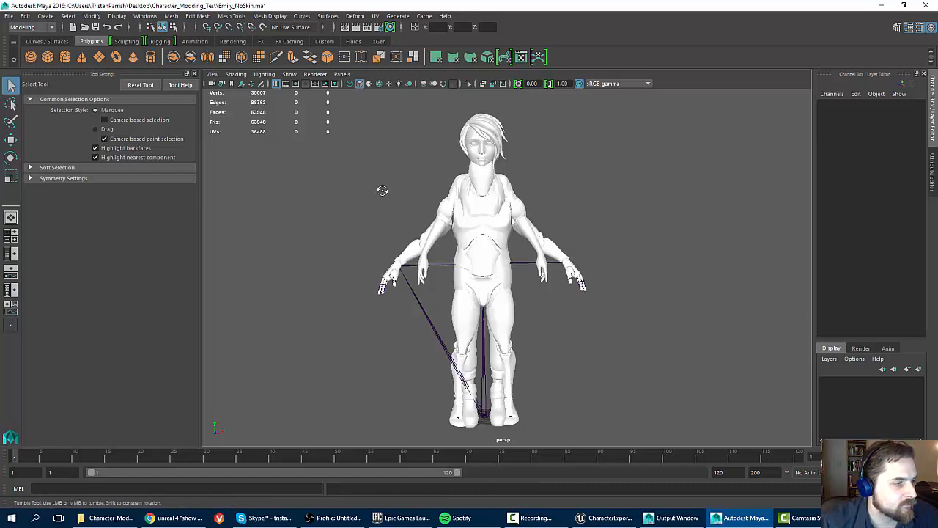
# Select the imported SK_Mannequin mesh, frame it, and inspect how it overlaps the character
pyautogui.keyDown('alt'); pyautogui.moveTo(381, 191); pyautogui.dragTo(355, 159); pyautogui.keyUp('alt')
pyautogui.scroll(3, 440, 205)
pyautogui.scroll(-3, 455, 210)
pyautogui.scroll(2, 455, 210)
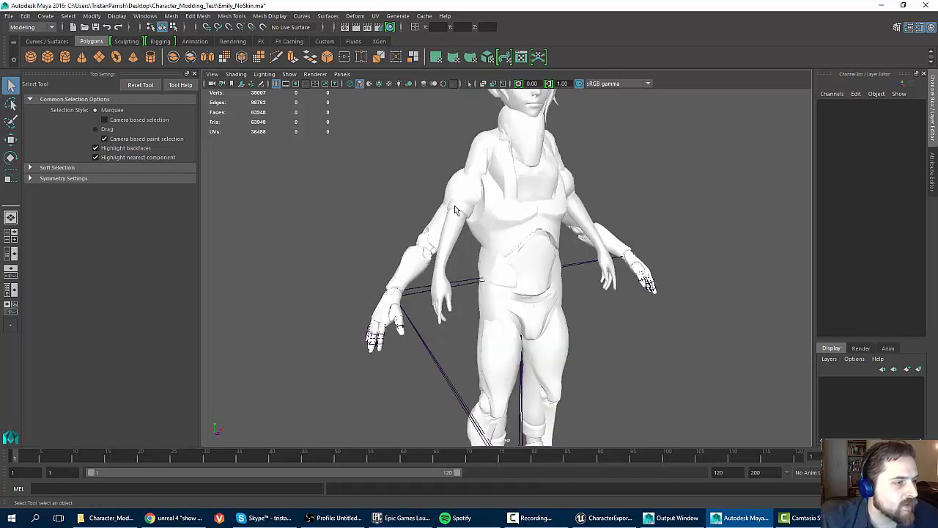
pyautogui.click(526, 141)
pyautogui.press('f')
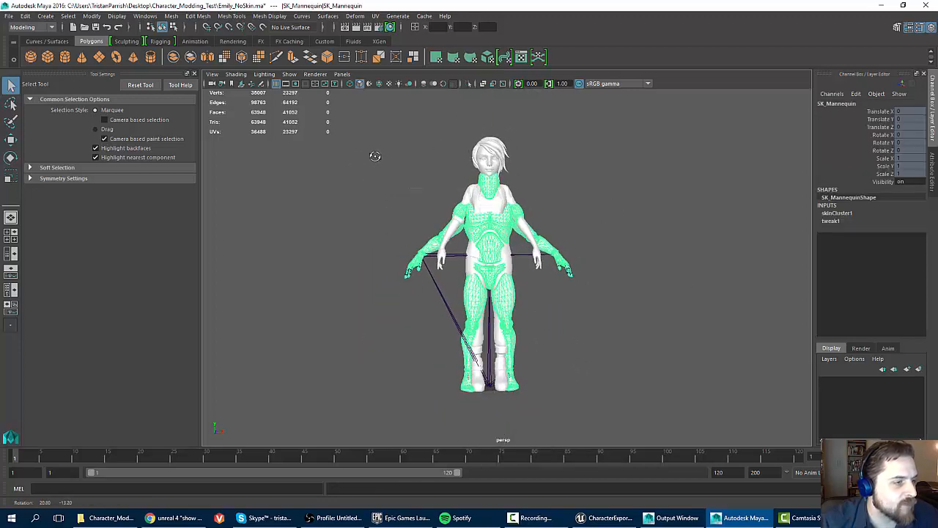
pyautogui.keyDown('alt'); pyautogui.moveTo(373, 157); pyautogui.dragTo(445, 224); pyautogui.keyUp('alt')
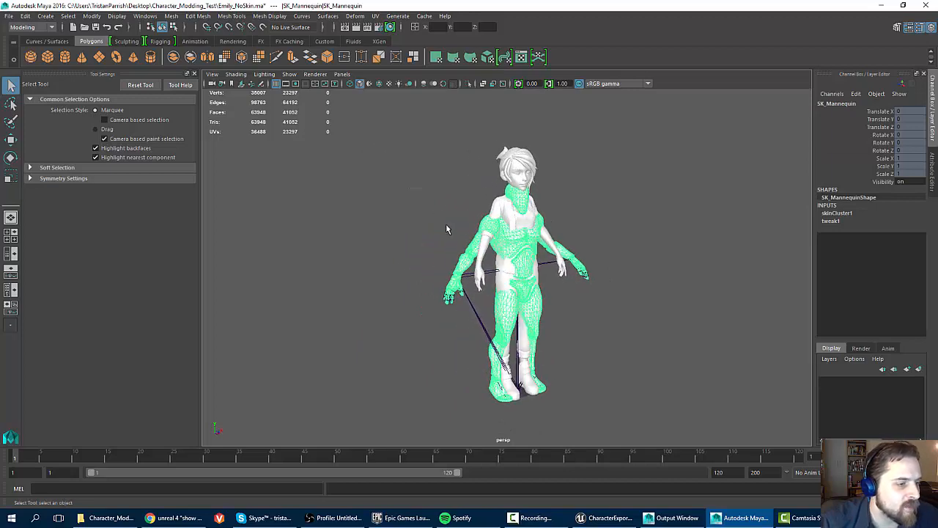
pyautogui.scroll(2, 445, 227)
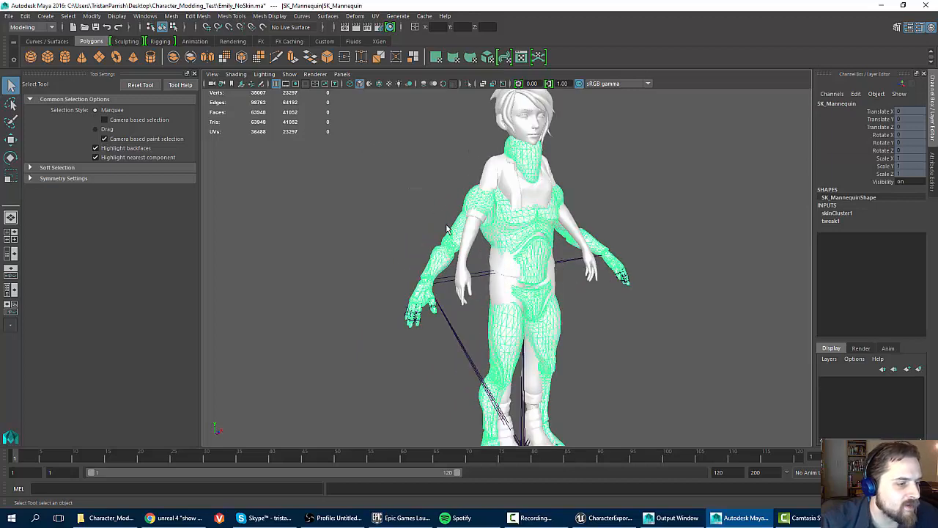
# Select the character's Skin mesh and compare its height and proportions with the mannequin from several angles
pyautogui.click(495, 167)
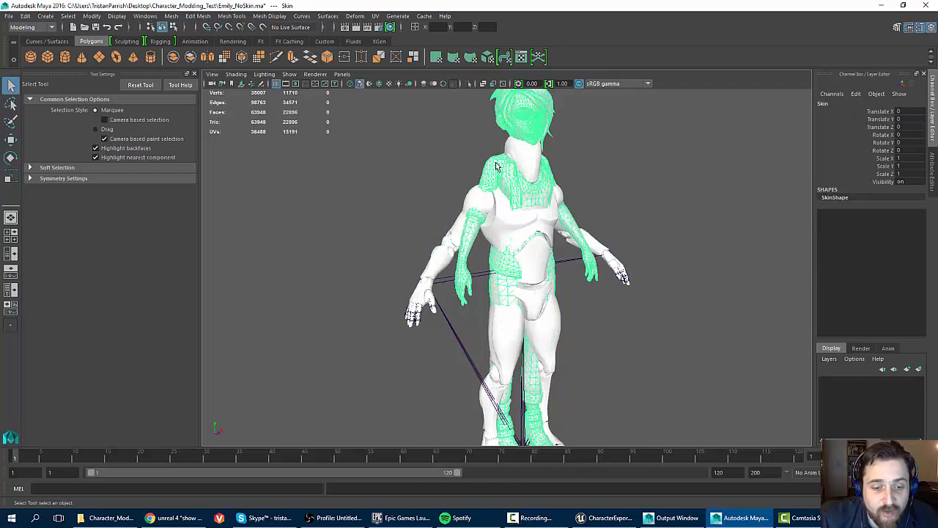
pyautogui.keyDown('alt'); pyautogui.moveTo(496, 167); pyautogui.dragTo(431, 239); pyautogui.keyUp('alt')
pyautogui.scroll(-3, 457, 191)
pyautogui.scroll(3, 434, 229)
pyautogui.keyDown('alt'); pyautogui.moveTo(397, 213); pyautogui.dragTo(445, 215); pyautogui.keyUp('alt')
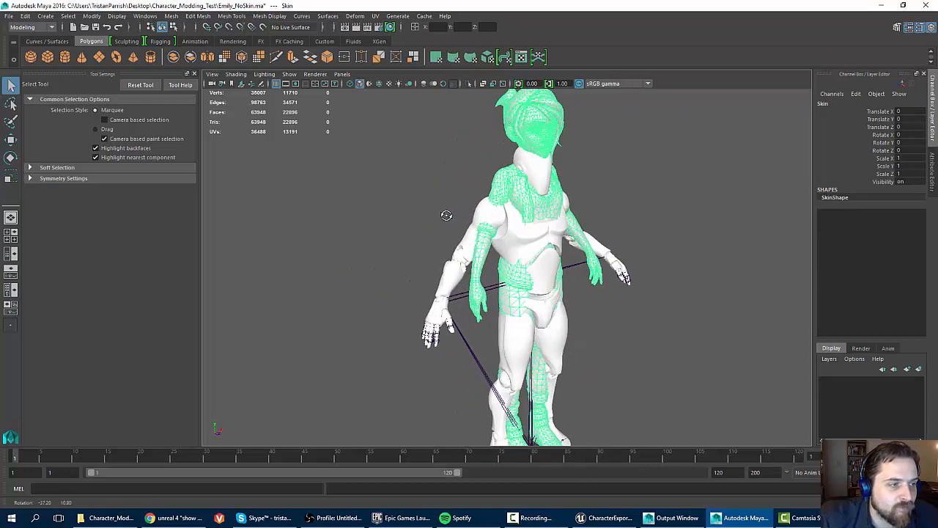
pyautogui.keyDown('alt'); pyautogui.moveTo(548, 231); pyautogui.dragTo(548, 191, button='middle'); pyautogui.keyUp('alt')
pyautogui.scroll(-4, 548, 193)
pyautogui.scroll(3, 544, 195)
pyautogui.keyDown('alt'); pyautogui.moveTo(522, 201); pyautogui.dragTo(488, 157); pyautogui.keyUp('alt')
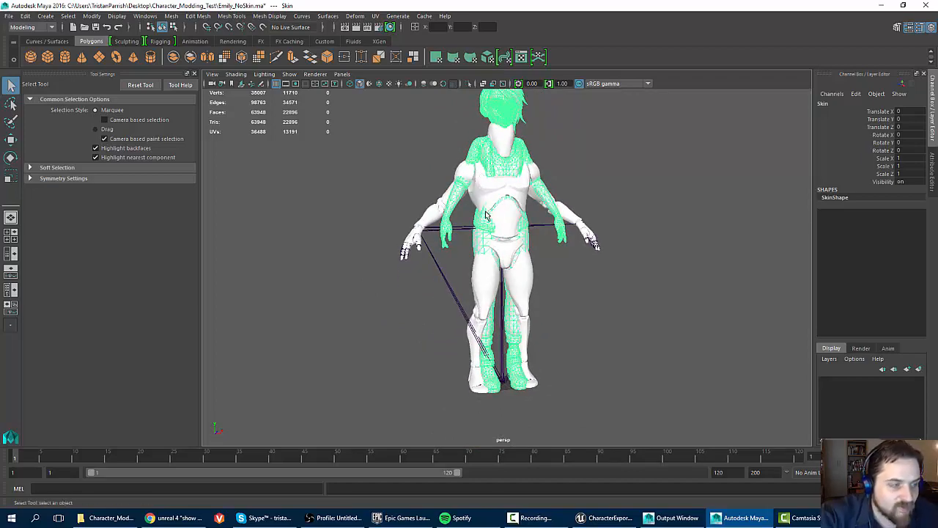
# Scale the Skin mesh uniformly to about 0.905 to bring it closer to the mannequin's size
pyautogui.press('r')
pyautogui.scroll(2, 449, 225)
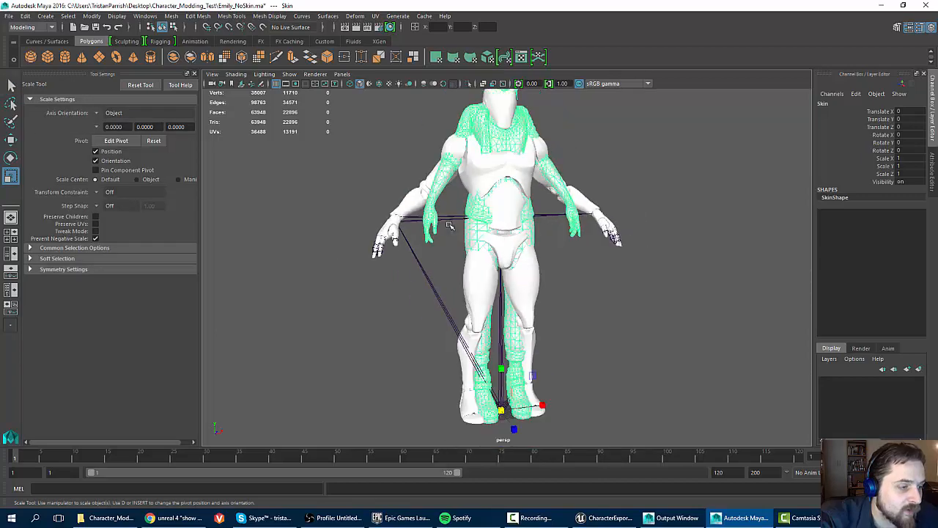
pyautogui.scroll(-1, 449, 225)
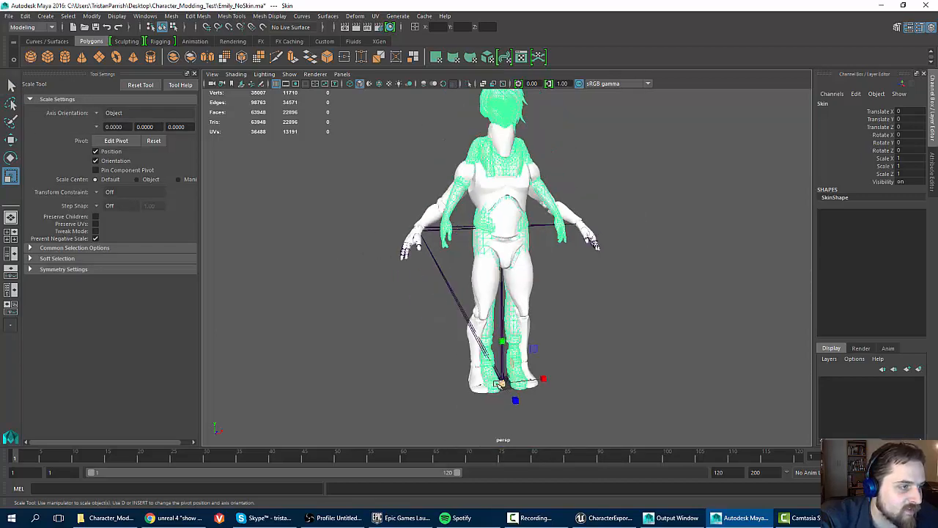
pyautogui.moveTo(498, 383); pyautogui.dragTo(475, 429)
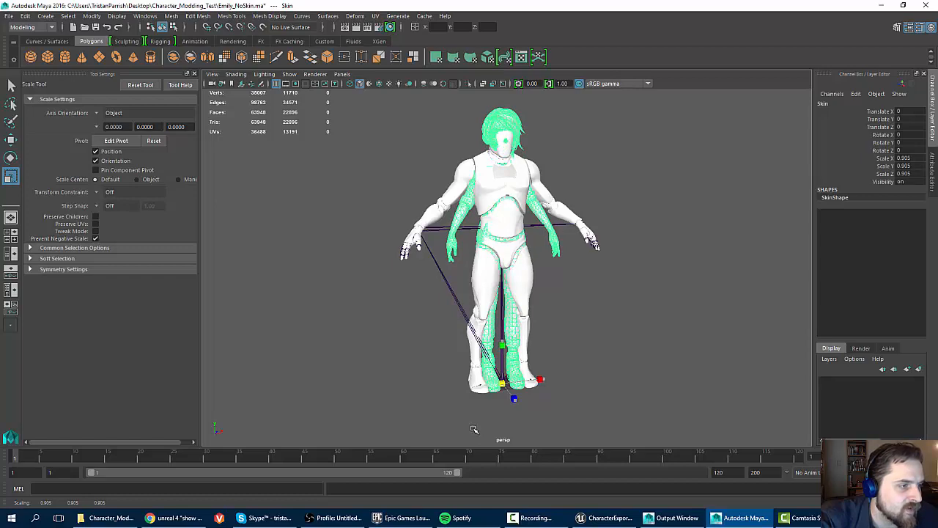
# Check the scaled character's alignment with the mannequin's torso, shoulders and arms up close from the side
pyautogui.scroll(4, 465, 166)
pyautogui.keyDown('alt'); pyautogui.moveTo(465, 166); pyautogui.dragTo(538, 212); pyautogui.keyUp('alt')
pyautogui.scroll(5, 450, 237)
pyautogui.keyDown('alt'); pyautogui.moveTo(538, 212); pyautogui.dragTo(526, 186, button='middle'); pyautogui.keyUp('alt')
pyautogui.scroll(-4, 527, 187)
pyautogui.scroll(4, 526, 184)
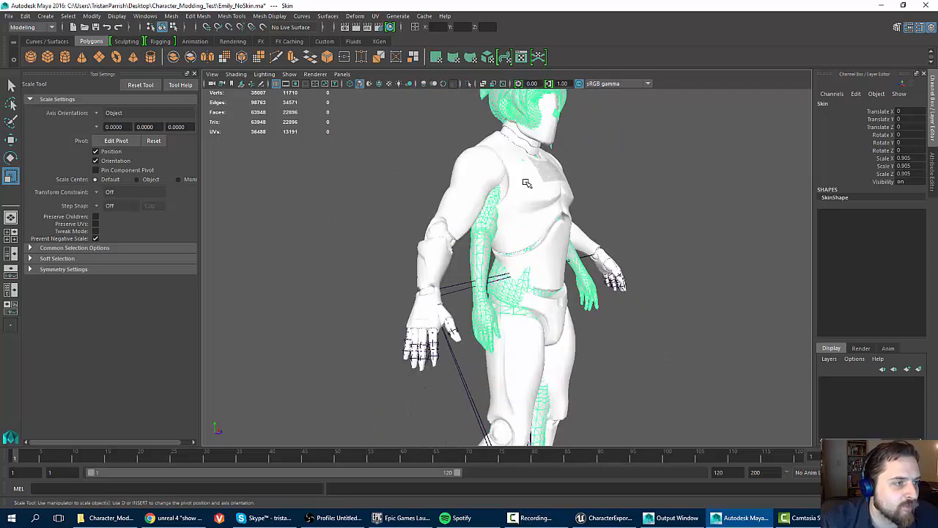
# View the mannequin and character from the front in the perspective view and turn on X-Ray shading
pyautogui.scroll(-2, 526, 182)
pyautogui.keyDown('alt'); pyautogui.moveTo(516, 232); pyautogui.dragTo(515, 185, button='middle'); pyautogui.keyUp('alt')
pyautogui.scroll(-2, 532, 318)
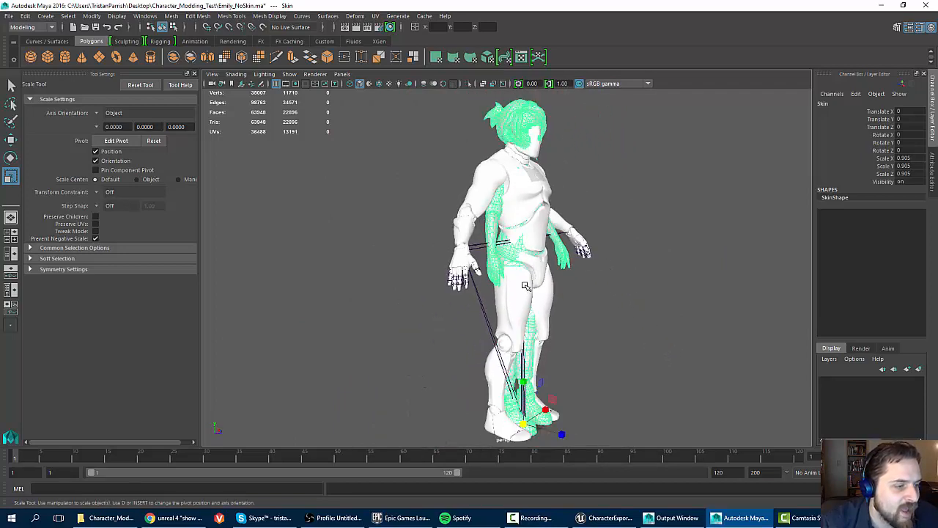
pyautogui.keyDown('alt'); pyautogui.moveTo(526, 298); pyautogui.dragTo(517, 263, button='middle'); pyautogui.keyUp('alt')
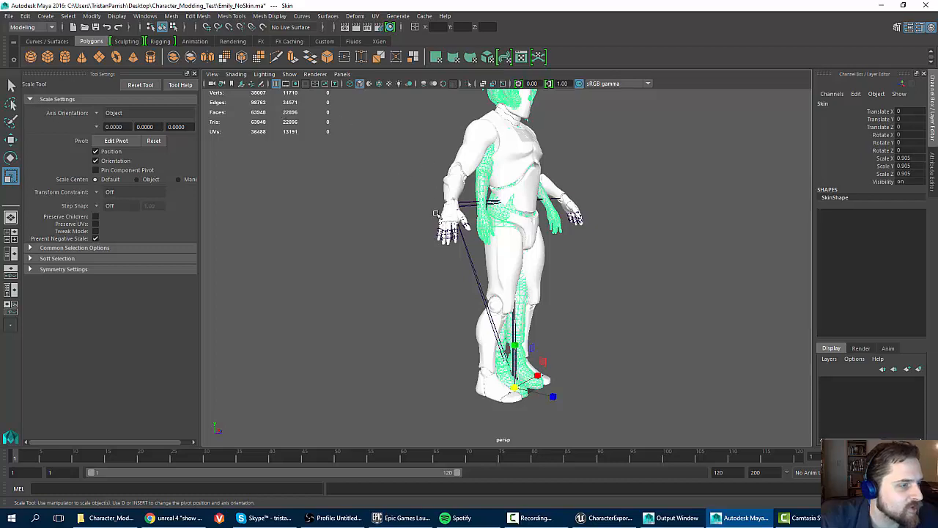
pyautogui.keyDown('alt'); pyautogui.moveTo(409, 171); pyautogui.dragTo(346, 161); pyautogui.keyUp('alt')
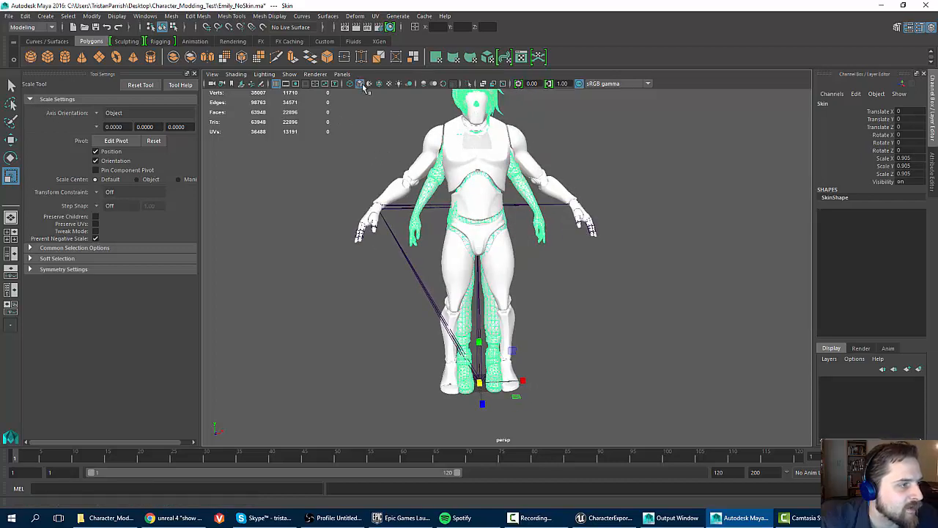
pyautogui.click(483, 83)
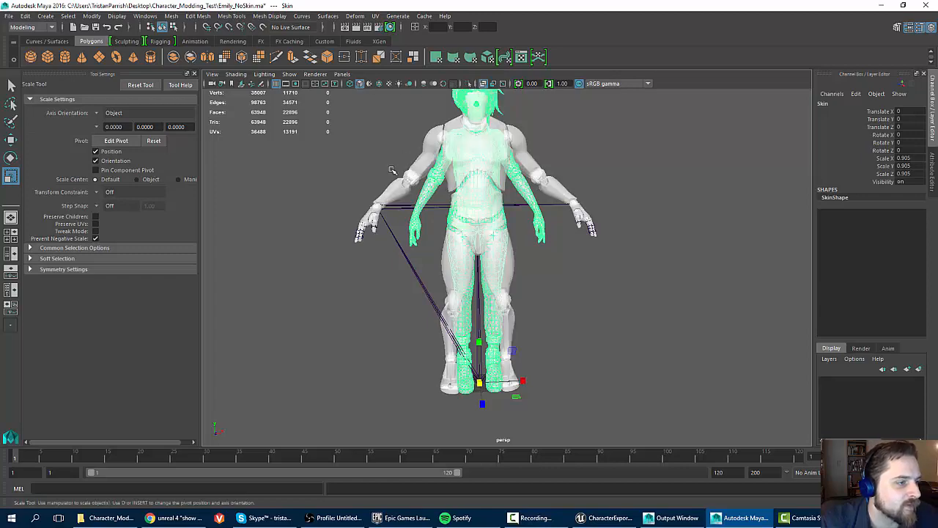
# Switch to the full-size front orthographic view, frame the upper bodies, and enable X-Ray shading there
pyautogui.press('space')
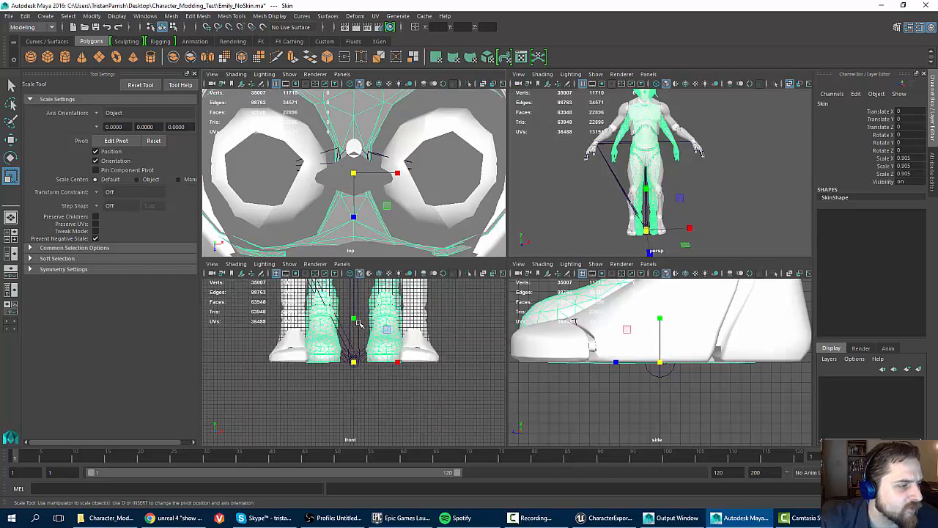
pyautogui.press('space')
pyautogui.keyDown('alt'); pyautogui.moveTo(472, 167); pyautogui.dragTo(478, 350, button='middle'); pyautogui.keyUp('alt')
pyautogui.scroll(-1, 465, 208)
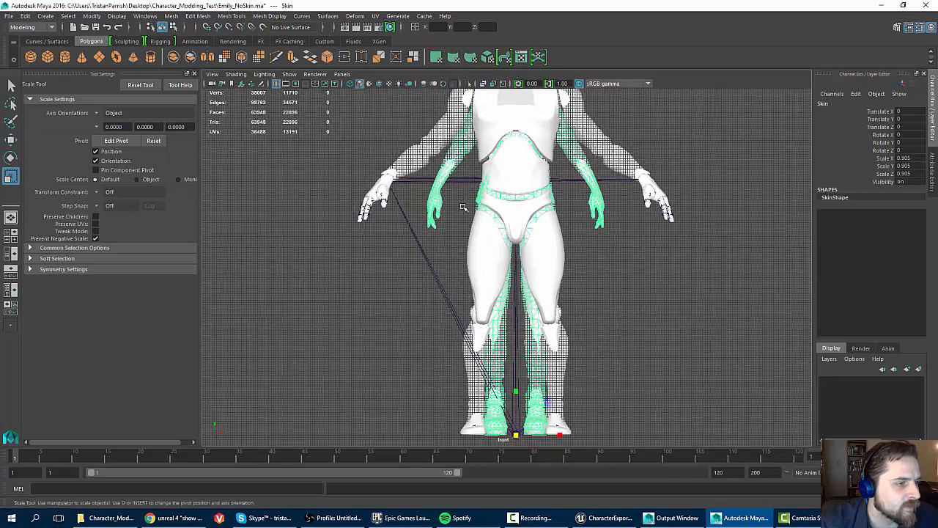
pyautogui.keyDown('alt'); pyautogui.moveTo(465, 208); pyautogui.dragTo(465, 303, button='middle'); pyautogui.keyUp('alt')
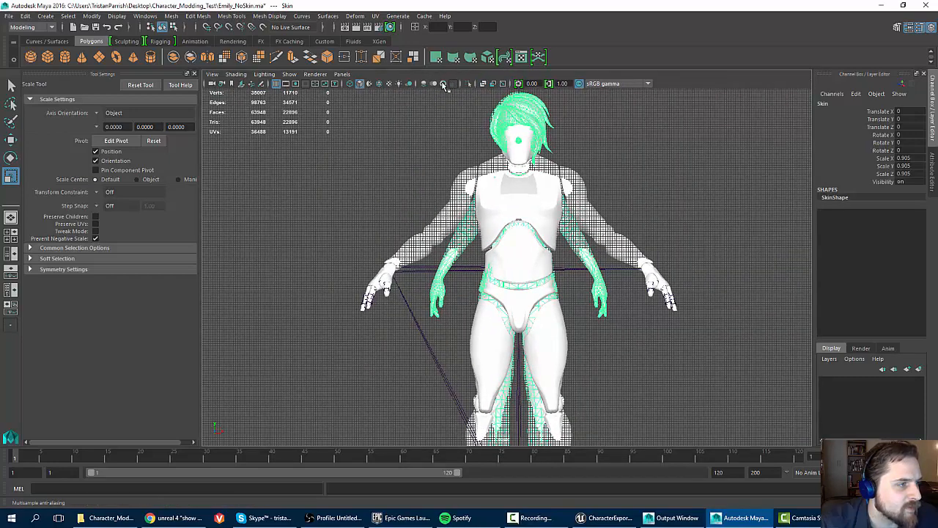
pyautogui.click(484, 83)
pyautogui.scroll(3, 419, 191)
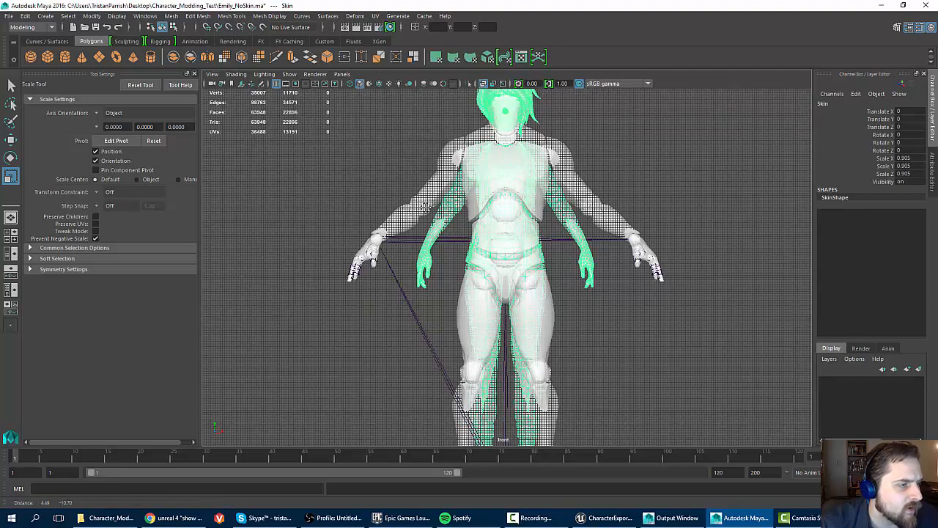
# Turn on X-Ray Joints in the front view so the mannequin's skeleton is drawn over both meshes
pyautogui.keyDown('alt'); pyautogui.moveTo(419, 191); pyautogui.dragTo(441, 282, button='middle'); pyautogui.keyUp('alt')
pyautogui.scroll(6, 431, 241)
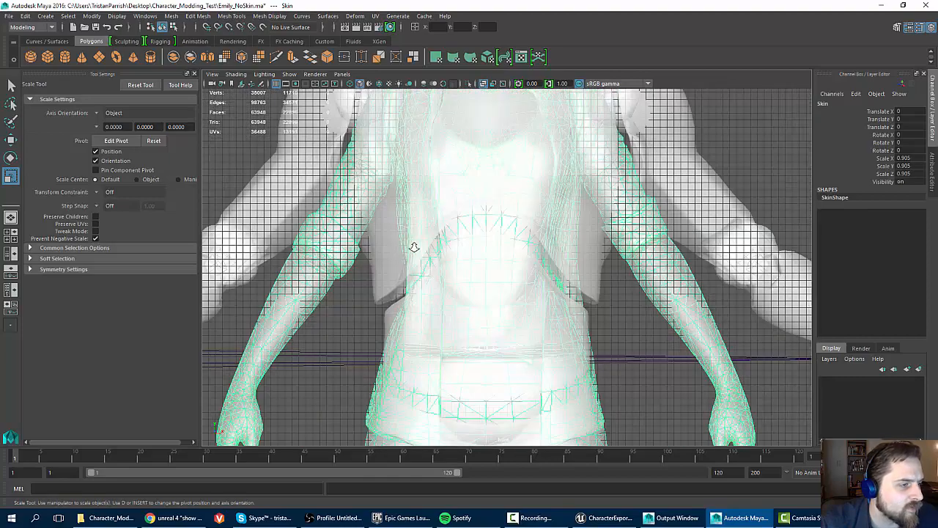
pyautogui.scroll(-8, 409, 244)
pyautogui.click(235, 74)
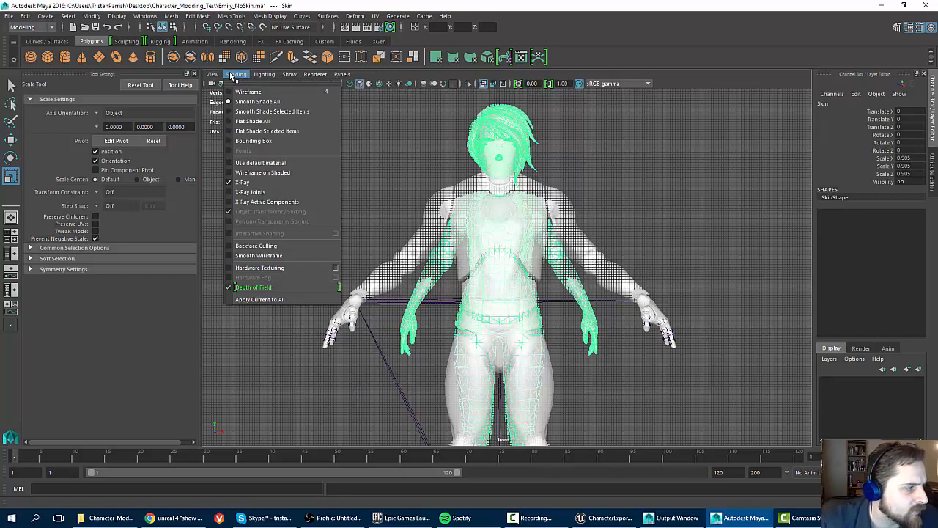
pyautogui.click(250, 193)
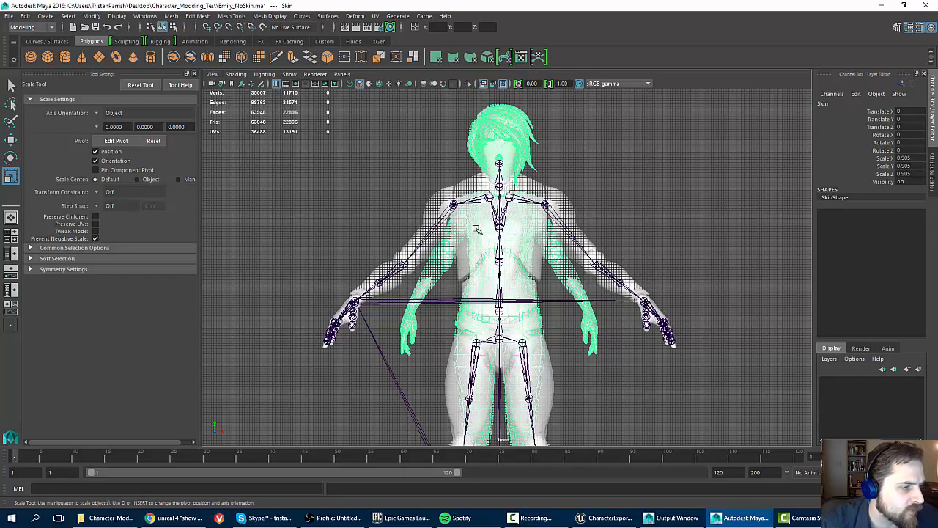
pyautogui.moveTo(477, 230)
pyautogui.keyDown('alt'); pyautogui.mouseDown(button='middle')
pyautogui.moveTo(464, 193)
pyautogui.moveTo(477, 209)
pyautogui.mouseUp(button='middle'); pyautogui.keyUp('alt')
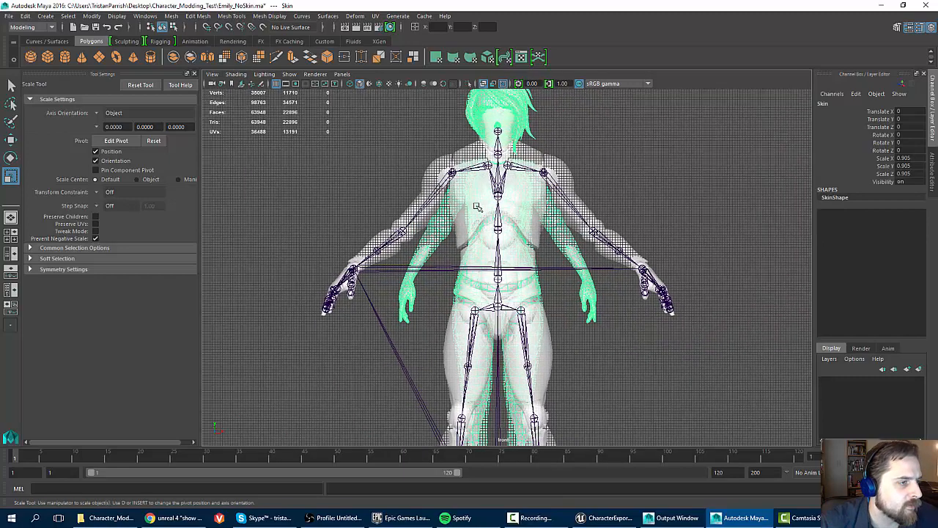
pyautogui.click(227, 76)
pyautogui.click(608, 184)
# Compare the skeleton's head, shoulder, arm and hip joints with the character's Skin mesh from the front
pyautogui.scroll(1, 459, 225)
pyautogui.keyDown('alt'); pyautogui.moveTo(460, 225); pyautogui.dragTo(465, 212, button='middle'); pyautogui.keyUp('alt')
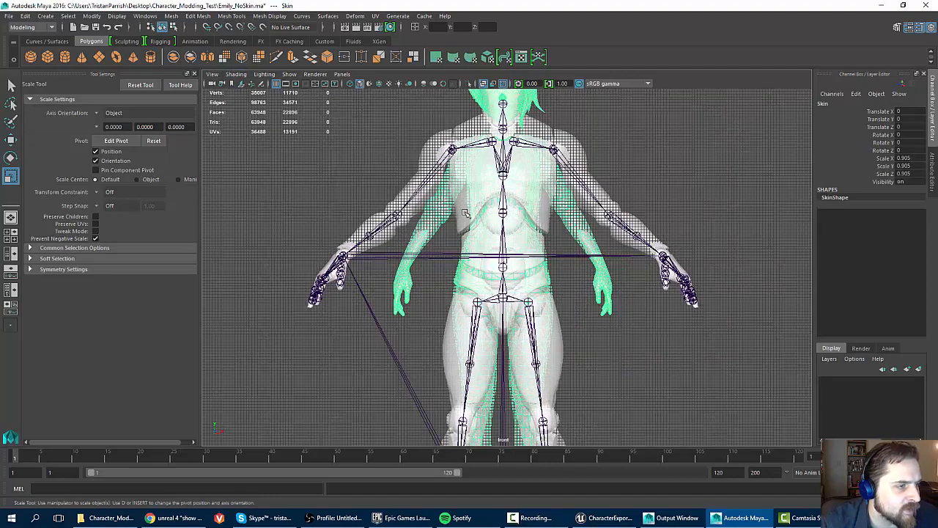
pyautogui.keyDown('alt'); pyautogui.moveTo(437, 142); pyautogui.dragTo(470, 165, button='middle'); pyautogui.keyUp('alt')
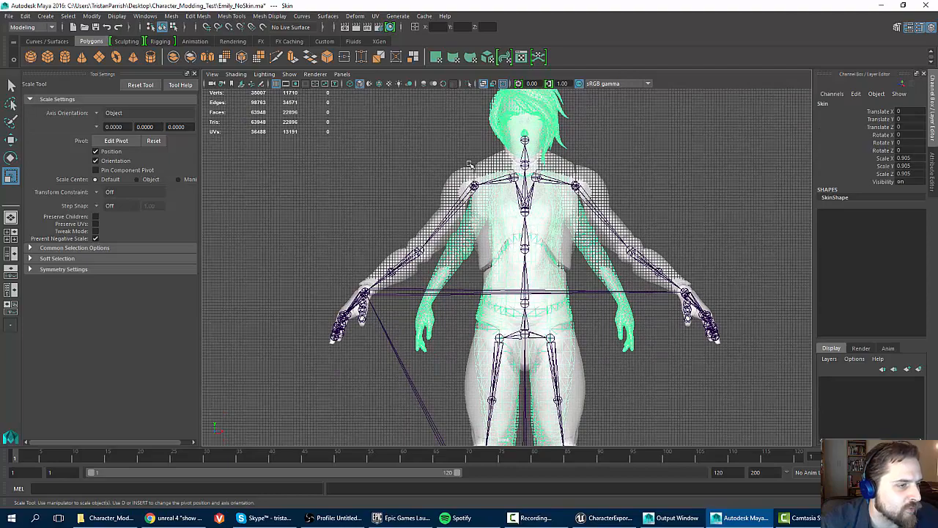
pyautogui.scroll(-1, 518, 347)
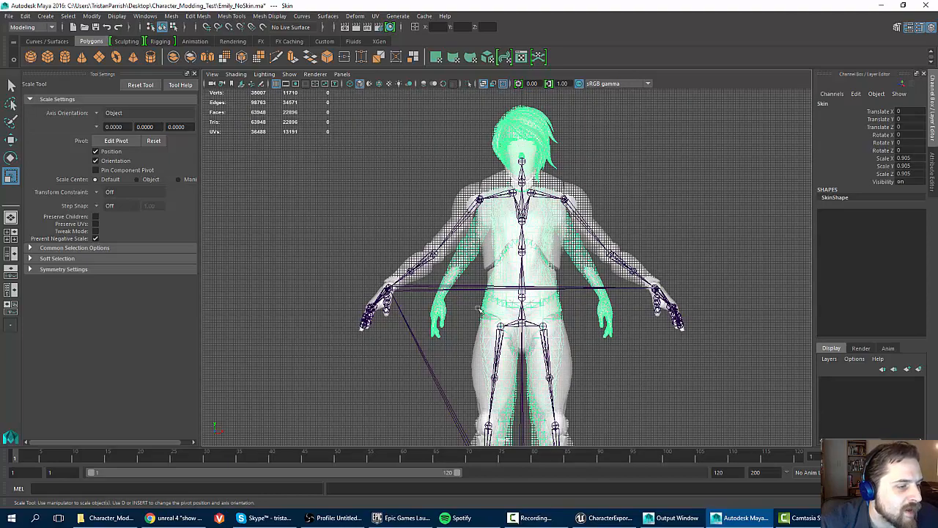
pyautogui.keyDown('alt'); pyautogui.moveTo(479, 310); pyautogui.dragTo(474, 263, button='middle'); pyautogui.keyUp('alt')
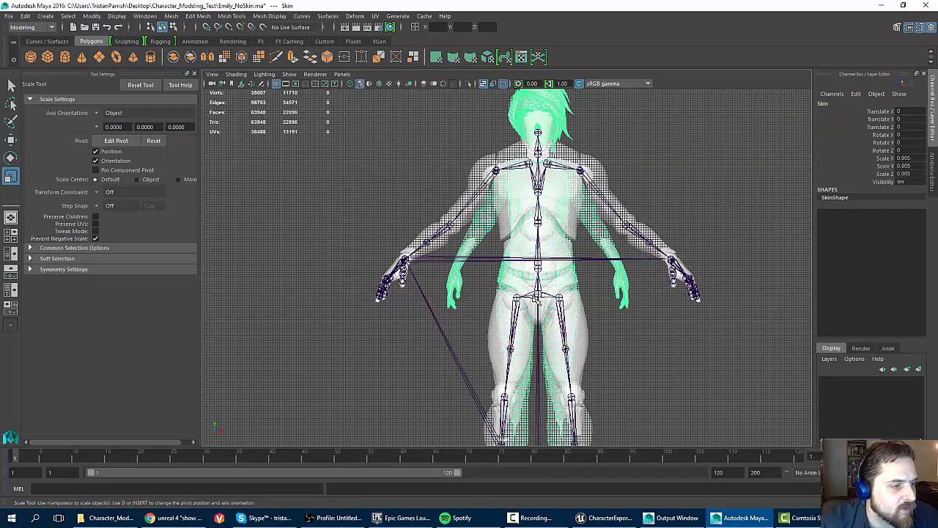
pyautogui.scroll(-1, 484, 263)
pyautogui.keyDown('alt'); pyautogui.moveTo(482, 304); pyautogui.dragTo(472, 228, button='middle'); pyautogui.keyUp('alt')
pyautogui.scroll(6, 491, 202)
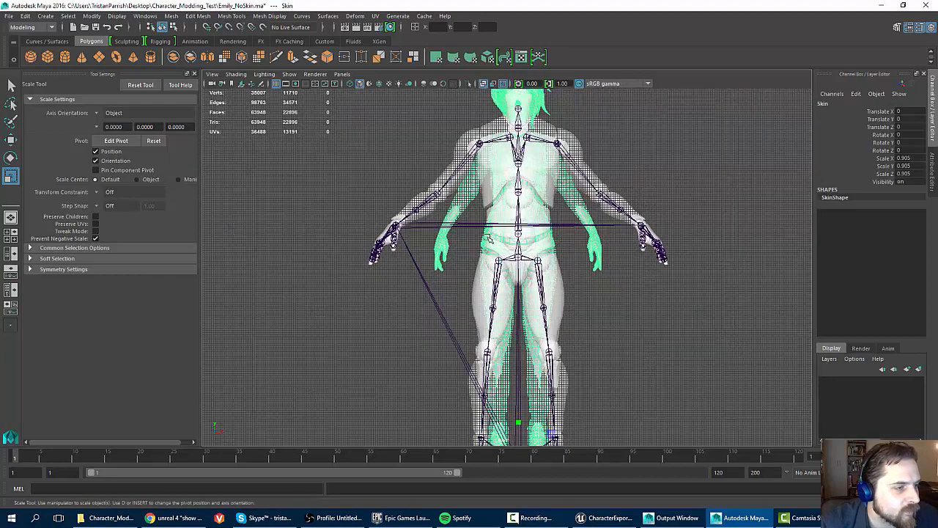
pyautogui.scroll(2, 543, 236)
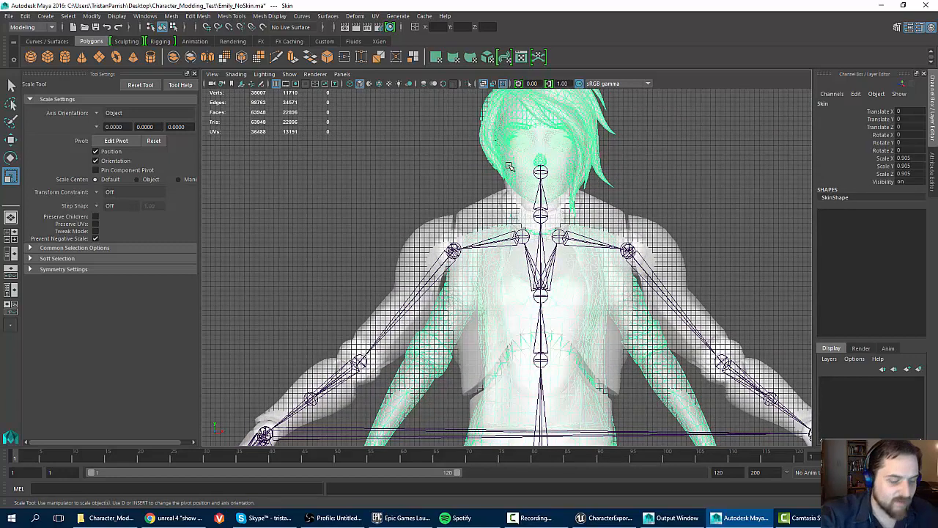
# Scale the Skin mesh uniformly to about 0.88 to bring its proportions closer to the mannequin's skeleton
pyautogui.scroll(-3, 513, 172)
pyautogui.keyDown('alt'); pyautogui.moveTo(489, 325); pyautogui.dragTo(508, 153, button='middle'); pyautogui.keyUp('alt')
pyautogui.scroll(-3, 509, 295)
pyautogui.keyDown('alt'); pyautogui.moveTo(512, 283); pyautogui.dragTo(513, 252, button='middle'); pyautogui.keyUp('alt')
pyautogui.scroll(2, 514, 252)
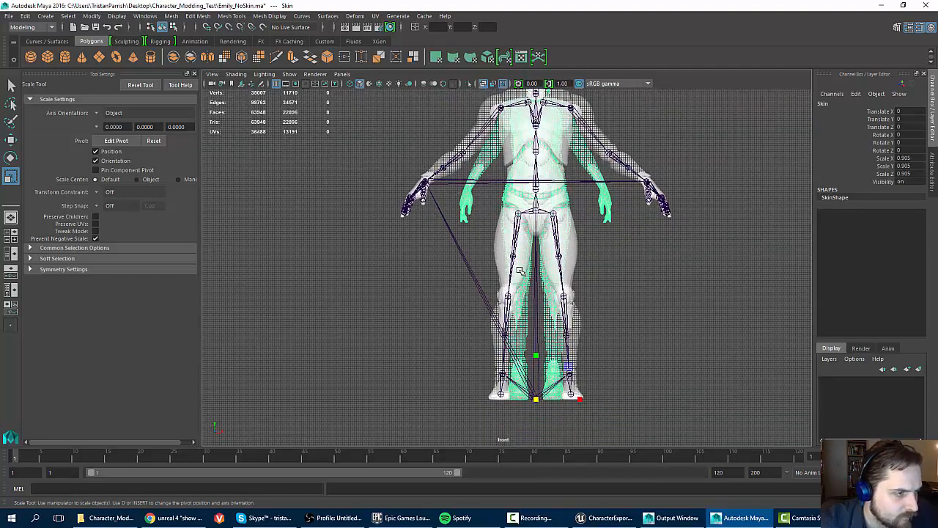
pyautogui.click(540, 427)
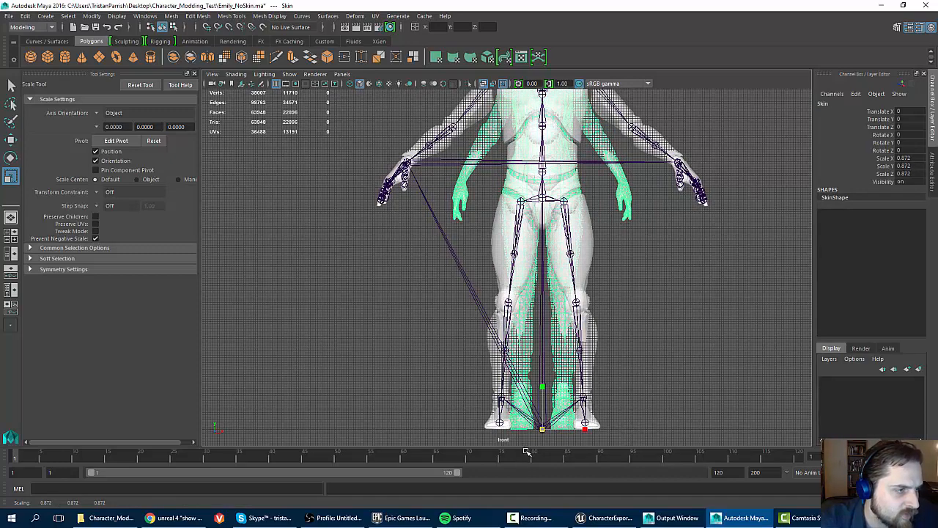
pyautogui.moveTo(526, 451); pyautogui.dragTo(530, 446)
pyautogui.keyDown('alt'); pyautogui.moveTo(497, 213); pyautogui.dragTo(498, 366, button='middle'); pyautogui.keyUp('alt')
pyautogui.scroll(2, 498, 366)
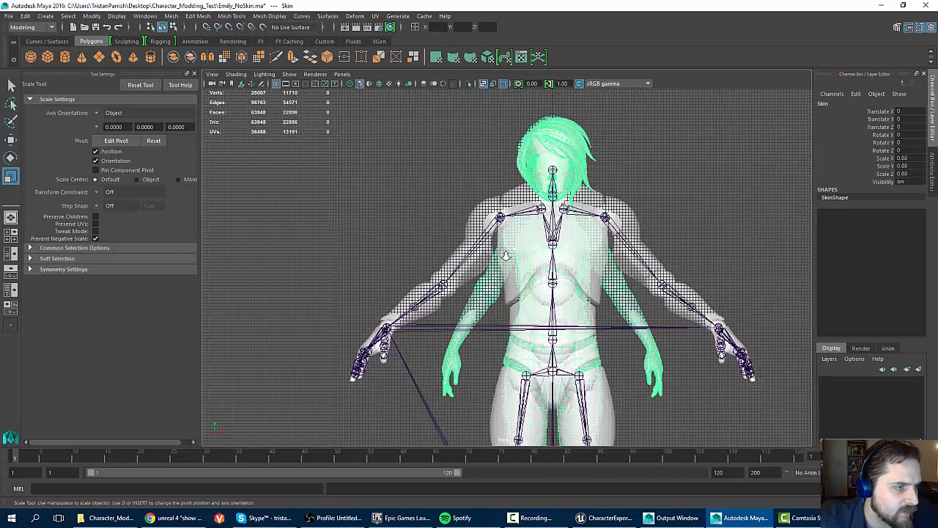
# Examine how the pelvis, hip, knee and foot joints line up with the rescaled Skin mesh in the front view
pyautogui.scroll(3, 506, 255)
pyautogui.keyDown('alt'); pyautogui.moveTo(555, 333); pyautogui.dragTo(531, 186, button='middle'); pyautogui.keyUp('alt')
pyautogui.scroll(6, 525, 402)
pyautogui.keyDown('alt'); pyautogui.moveTo(538, 327); pyautogui.dragTo(453, 308, button='middle'); pyautogui.keyUp('alt')
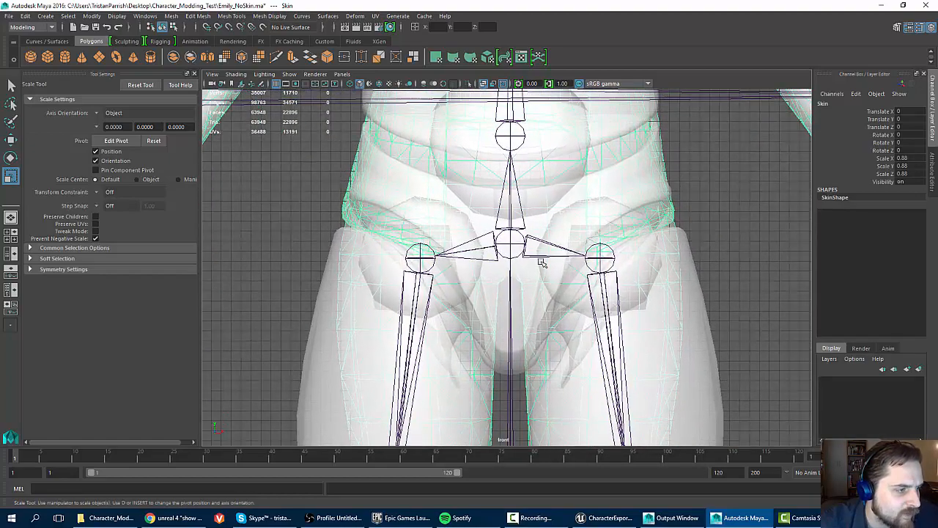
pyautogui.keyDown('alt'); pyautogui.moveTo(467, 253); pyautogui.dragTo(431, 223, button='middle'); pyautogui.keyUp('alt')
pyautogui.scroll(-2, 432, 223)
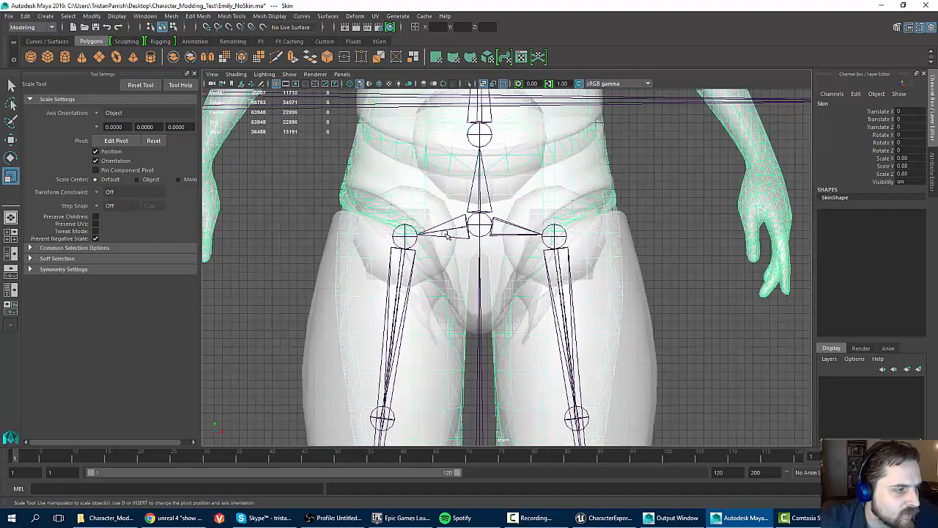
pyautogui.keyDown('alt'); pyautogui.moveTo(544, 189); pyautogui.dragTo(592, 246, button='middle'); pyautogui.keyUp('alt')
pyautogui.scroll(-2, 451, 314)
pyautogui.keyDown('alt'); pyautogui.moveTo(460, 303); pyautogui.dragTo(459, 205, button='middle'); pyautogui.keyUp('alt')
pyautogui.scroll(-1, 450, 313)
pyautogui.scroll(1, 451, 313)
pyautogui.scroll(-3, 462, 212)
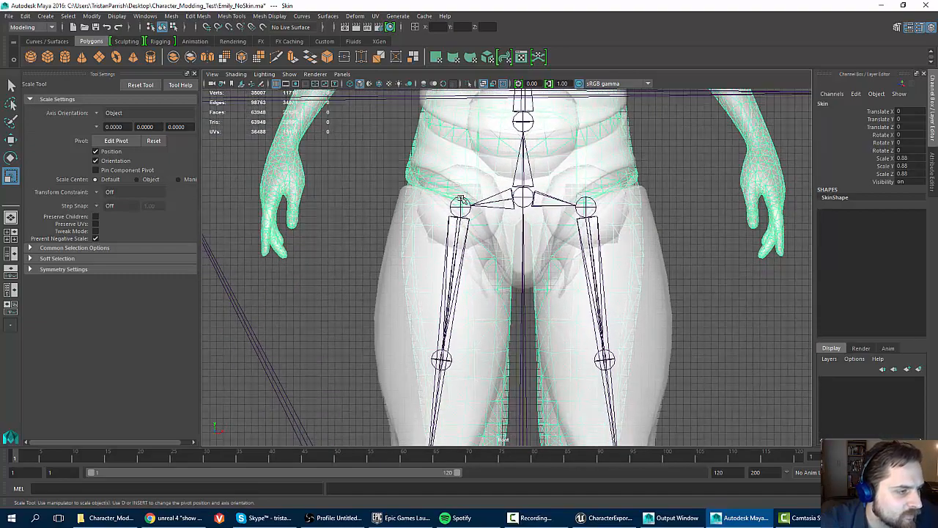
pyautogui.keyDown('alt'); pyautogui.moveTo(469, 248); pyautogui.dragTo(567, 218, button='middle'); pyautogui.keyUp('alt')
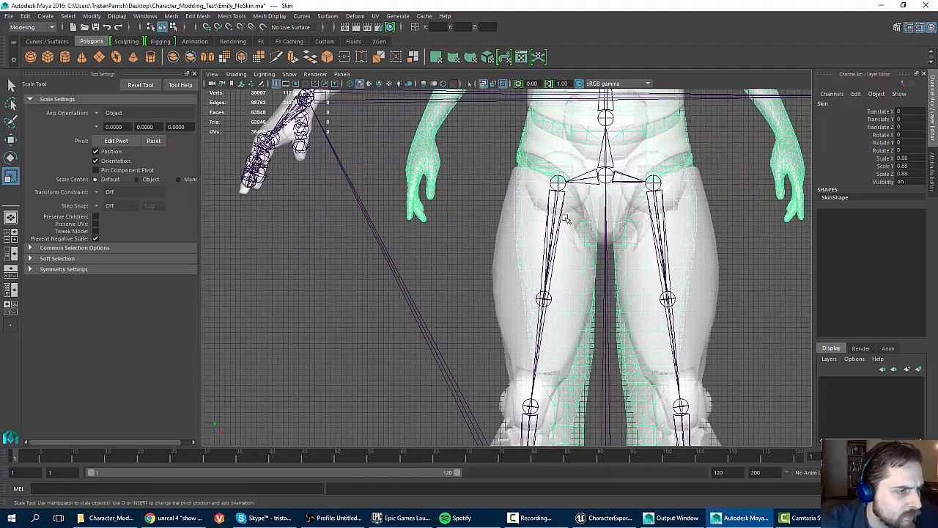
pyautogui.scroll(-3, 566, 219)
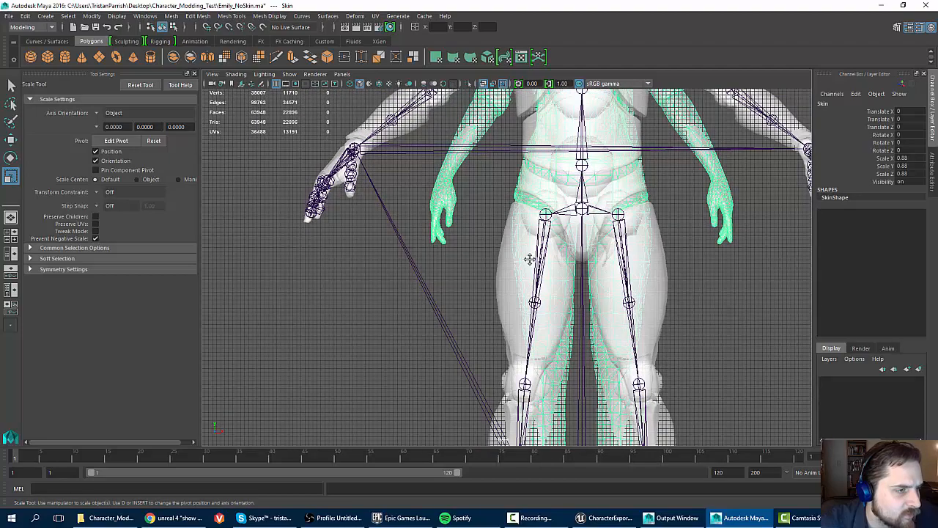
pyautogui.scroll(-2, 549, 249)
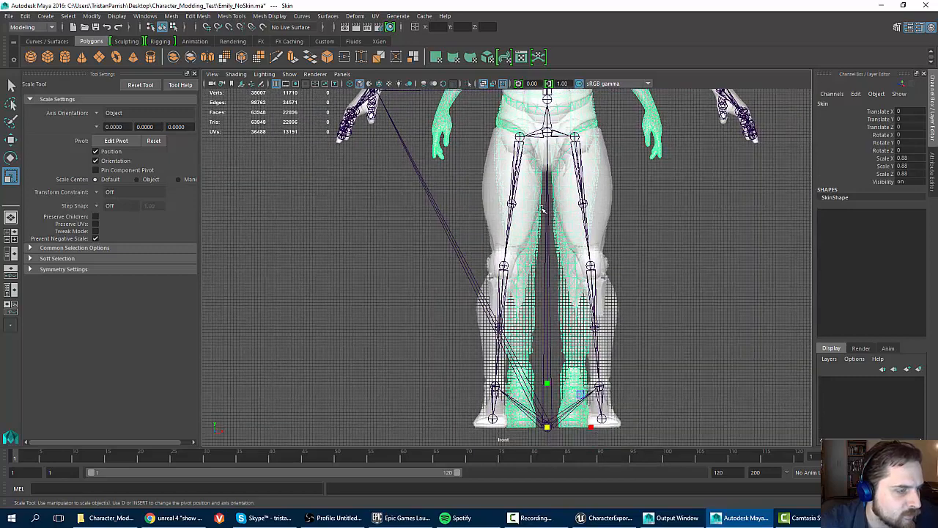